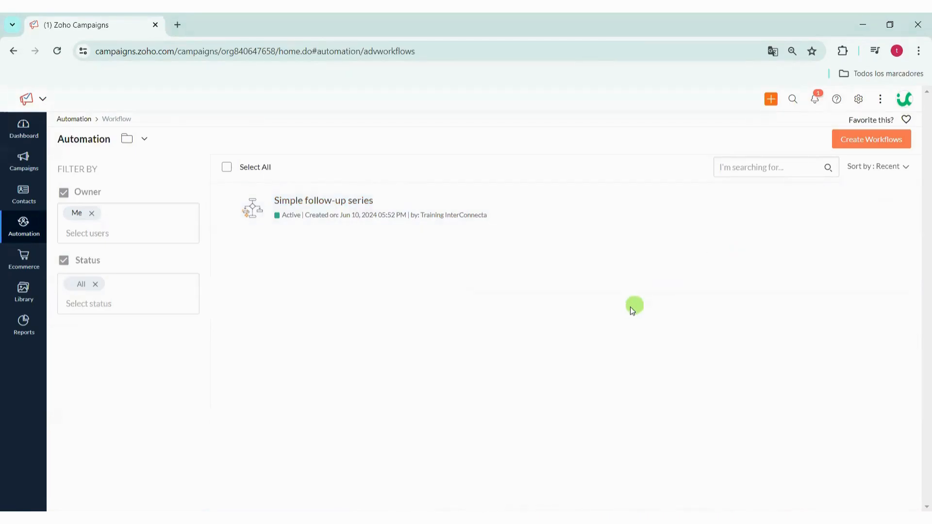
- Start creating a new automation workflow to bring up the workflow template gallery
left_click(880, 138)
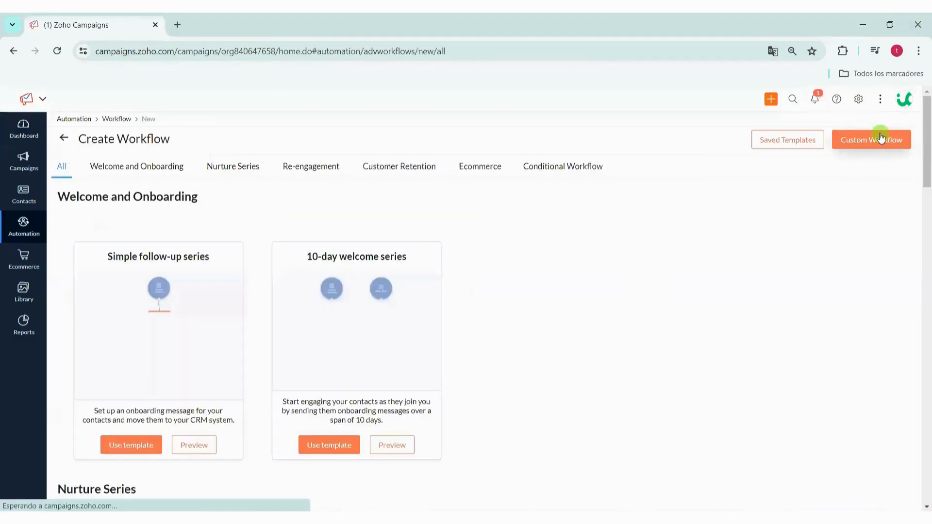
- Skim the whole workflow template gallery, from Welcome and Onboarding down to Conditional Workflow
scroll(317, 383, "down", 1)
scroll(251, 415, "down", 15)
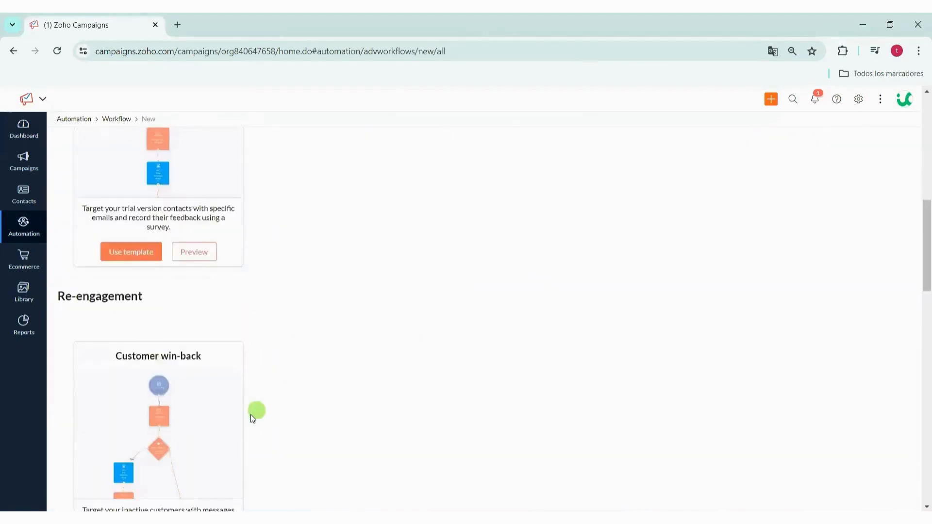
scroll(250, 415, "up", 3)
scroll(250, 414, "up", 8)
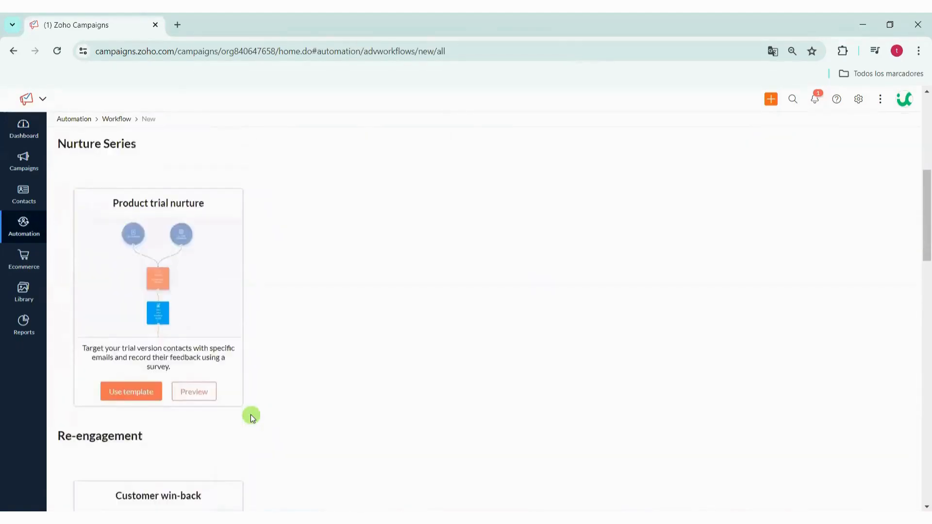
scroll(122, 371, "down", 7)
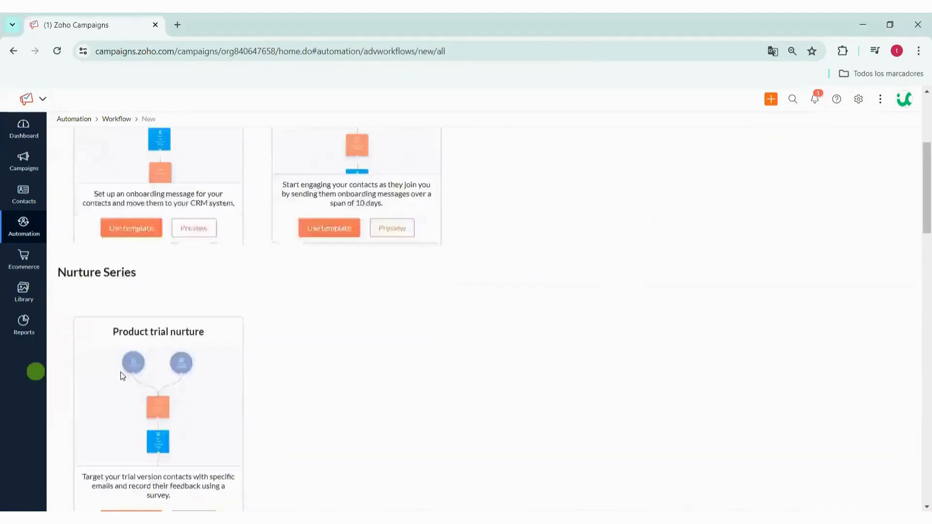
scroll(129, 369, "up", 10)
scroll(249, 307, "down", 3)
scroll(250, 308, "up", 3)
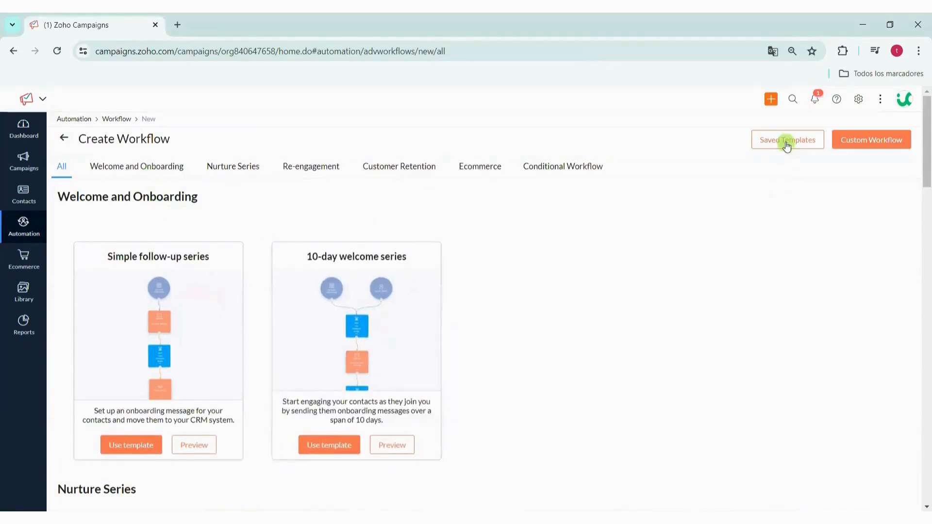
scroll(224, 342, "down", 3)
scroll(232, 342, "up", 3)
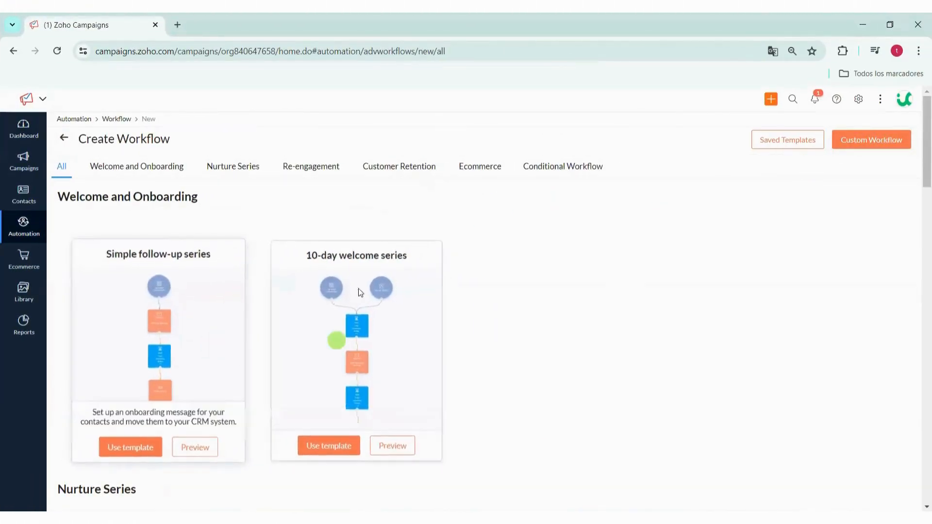
scroll(273, 325, "down", 20)
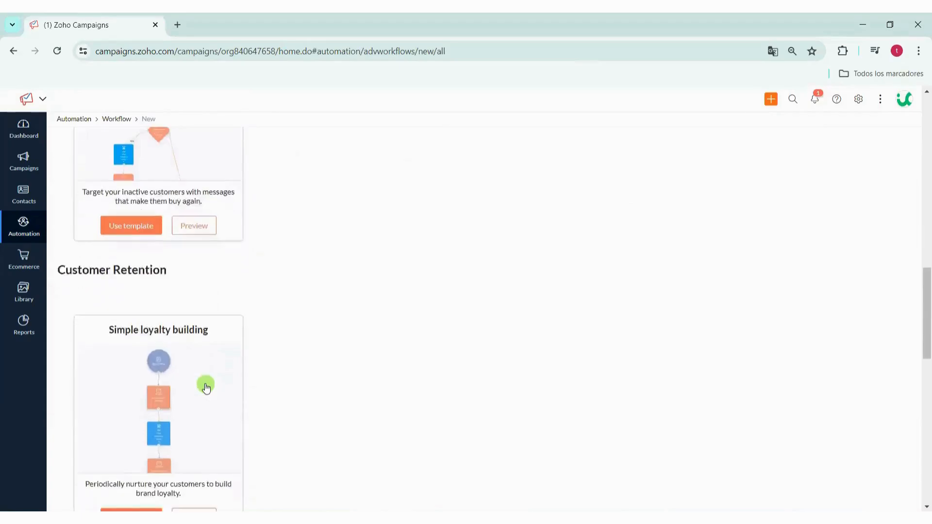
scroll(206, 387, "down", 6)
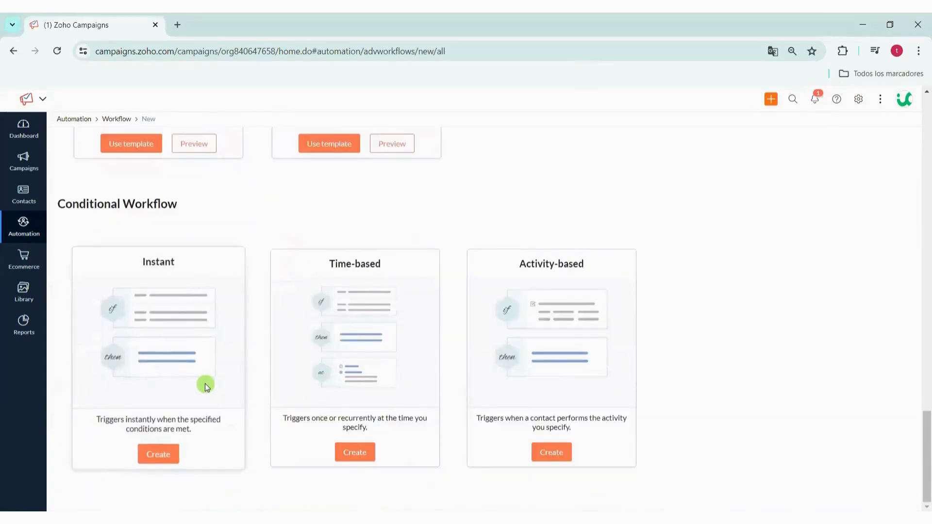
scroll(207, 387, "up", 7)
scroll(207, 387, "up", 20)
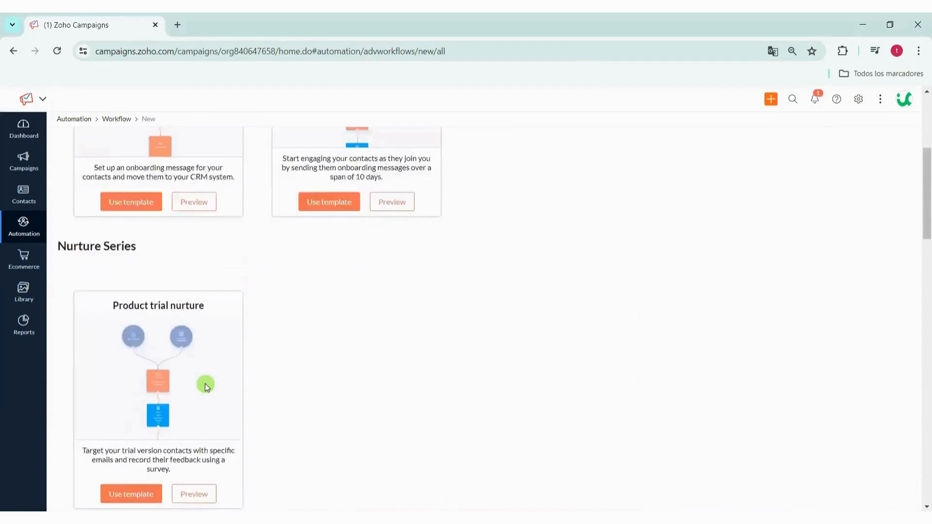
scroll(206, 387, "up", 2)
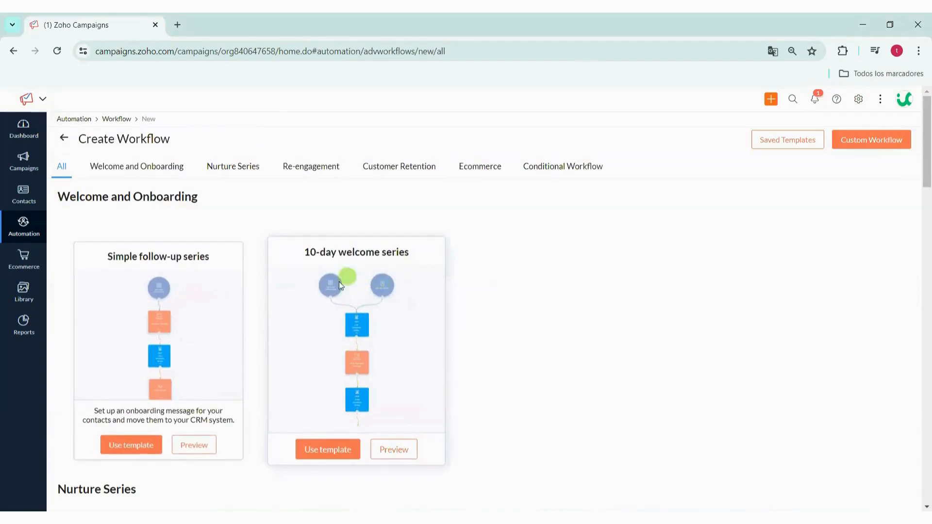
- Examine the templates category by category: nurture series, re-engagement, customer retention, ecommerce, and the instant, time-based and activity-based conditional workflows
scroll(367, 321, "down", 5)
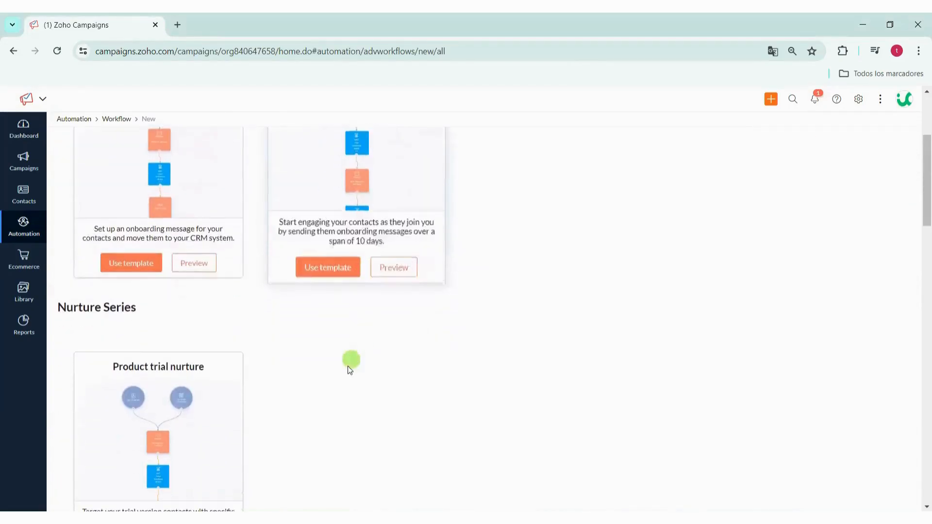
scroll(202, 360, "down", 6)
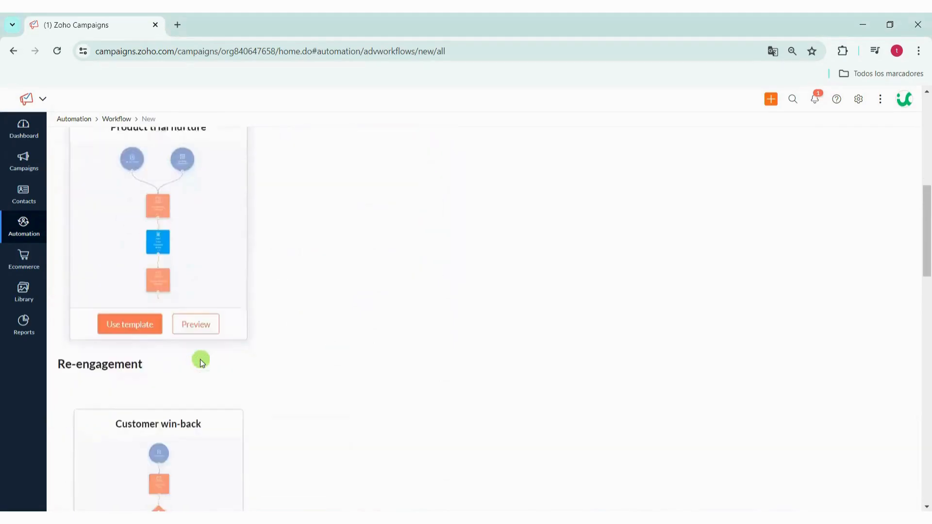
scroll(202, 362, "down", 6)
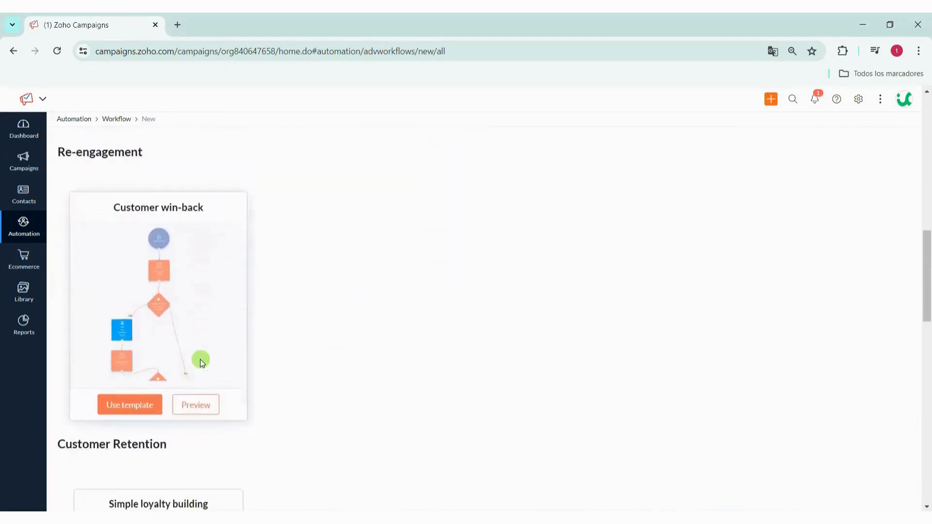
scroll(184, 310, "down", 3)
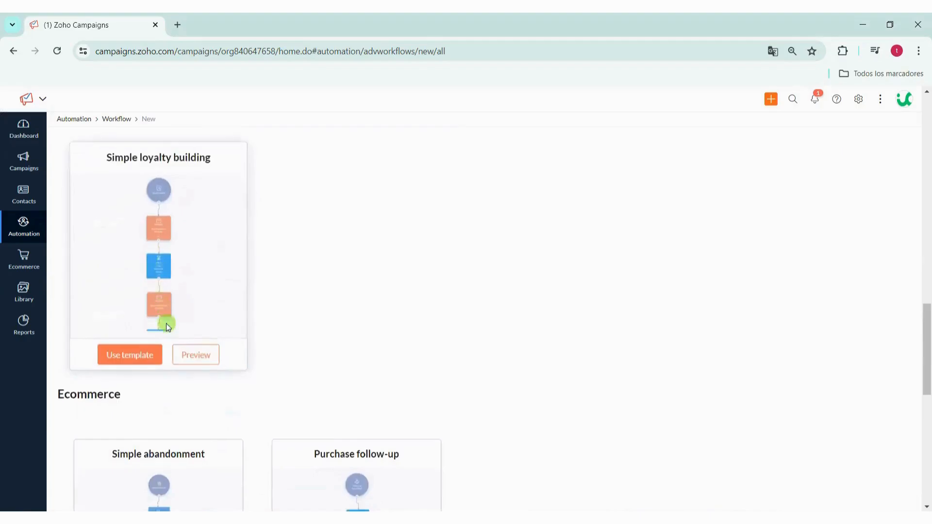
scroll(166, 322, "down", 5)
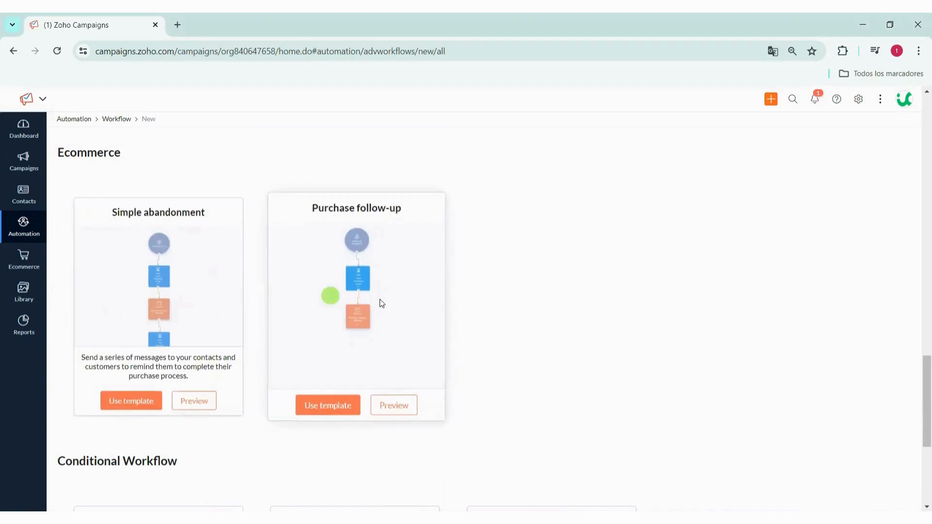
scroll(281, 321, "down", 5)
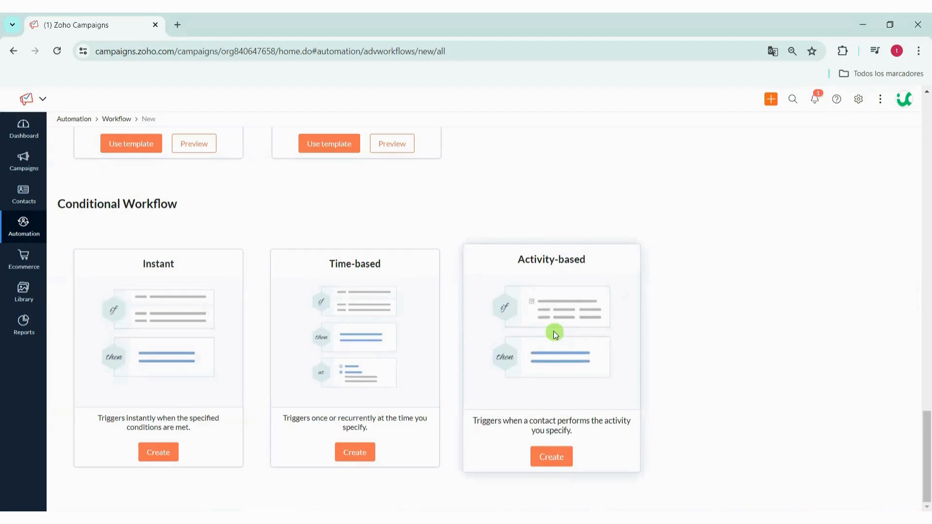
scroll(447, 347, "up", 15)
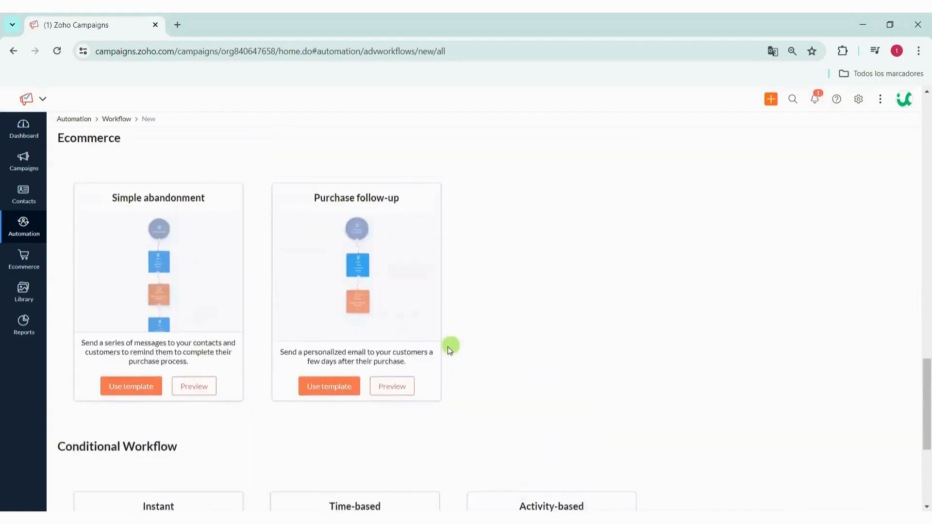
scroll(294, 375, "up", 10)
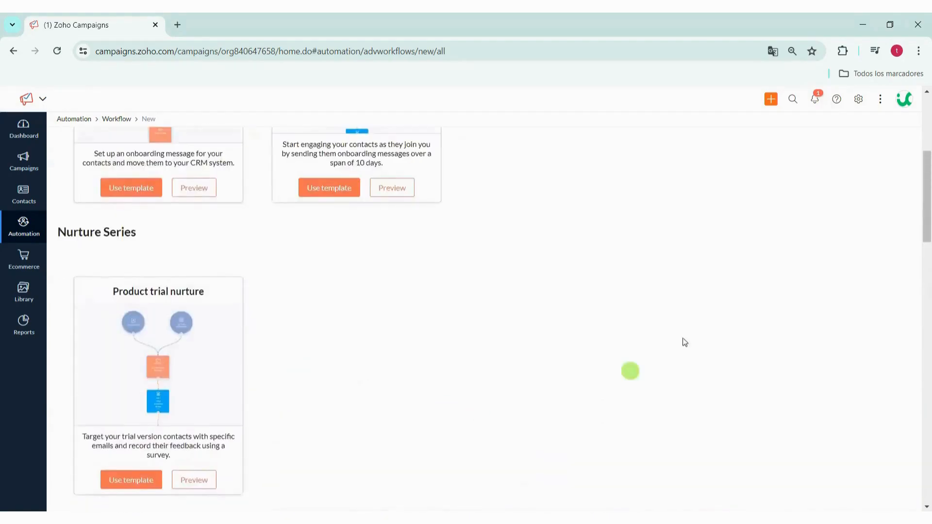
scroll(840, 219, "up", 5)
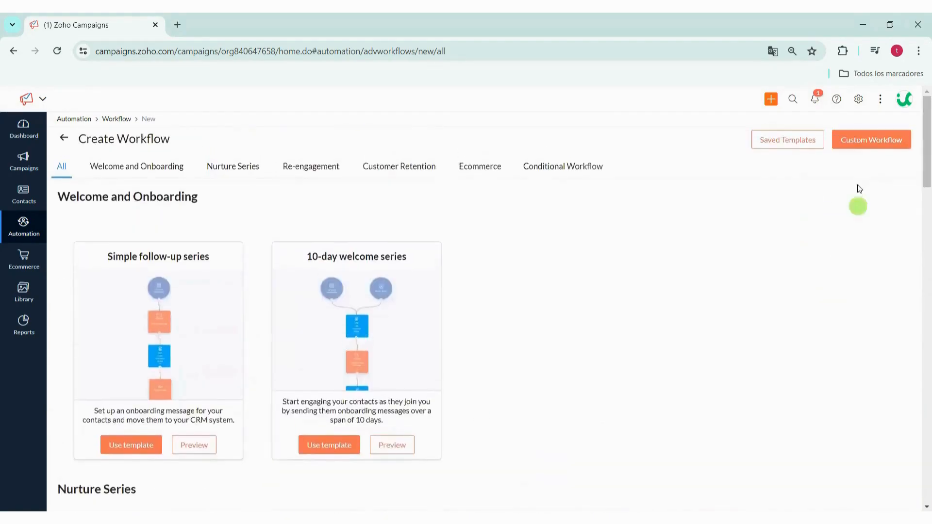
- Create a custom workflow named "Test"
left_click(872, 141)
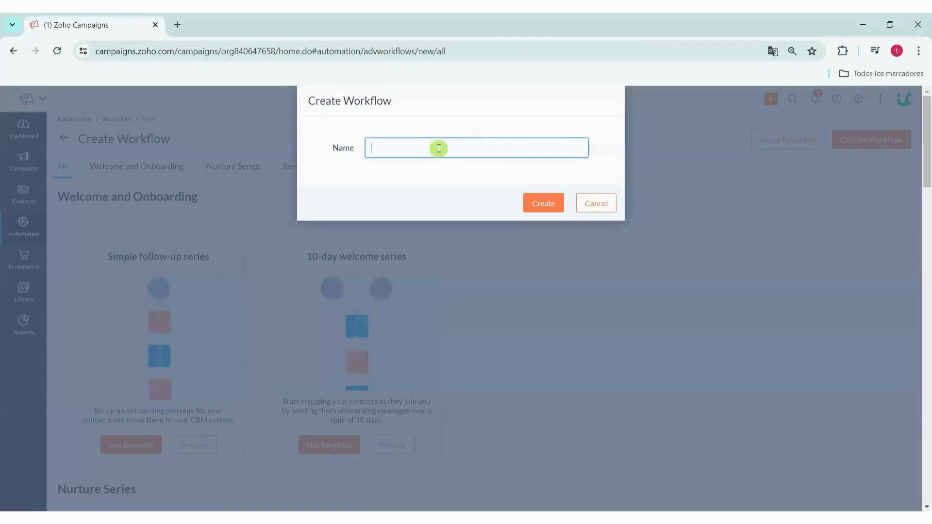
type("Test")
left_click(465, 128)
left_click(533, 203)
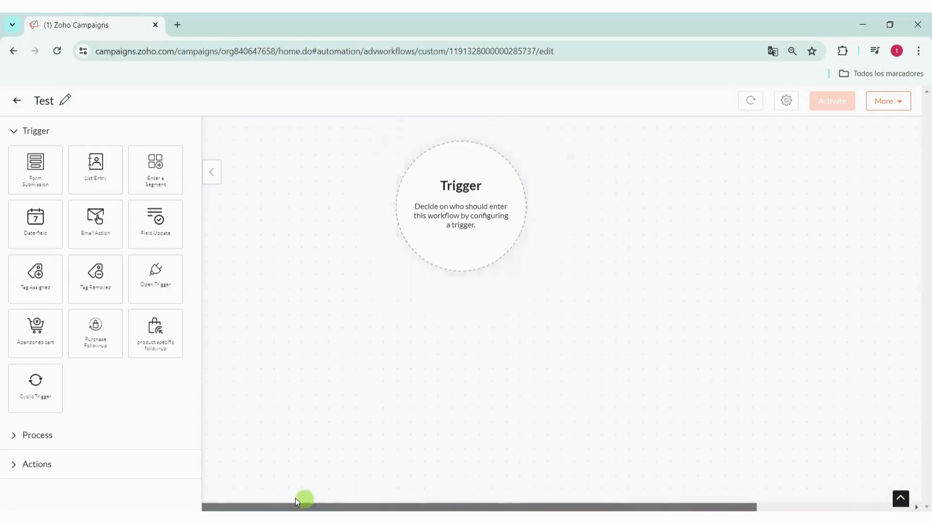
- Examine the available trigger types and the flow control and condition elements in the workflow builder
left_click(17, 130)
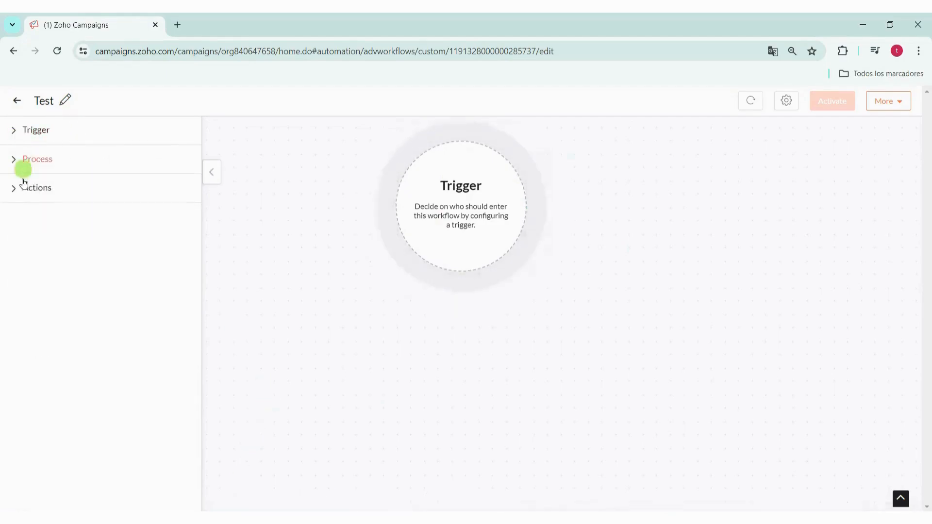
left_click(39, 126)
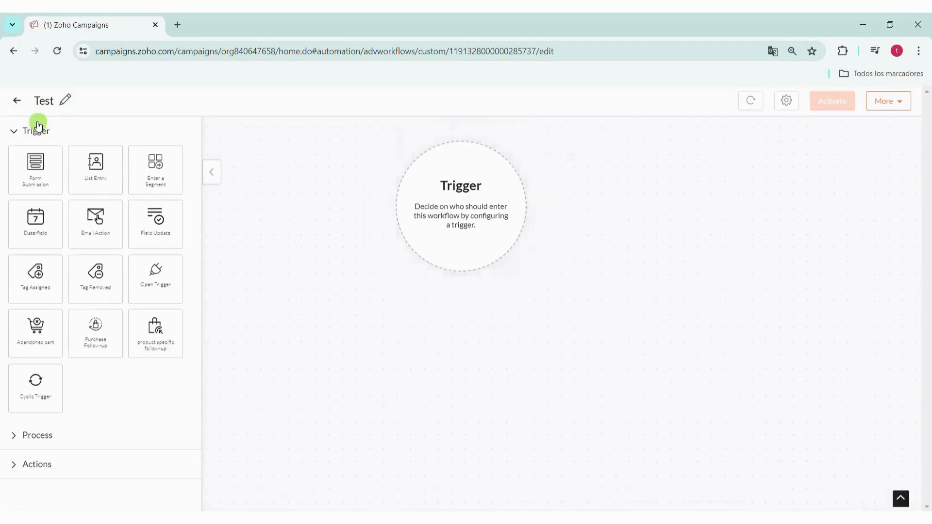
left_click(15, 130)
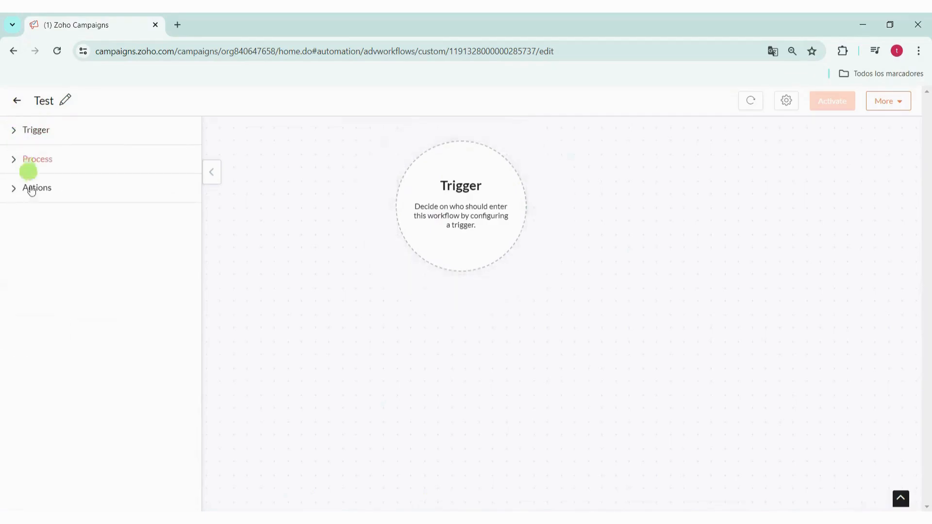
left_click(39, 130)
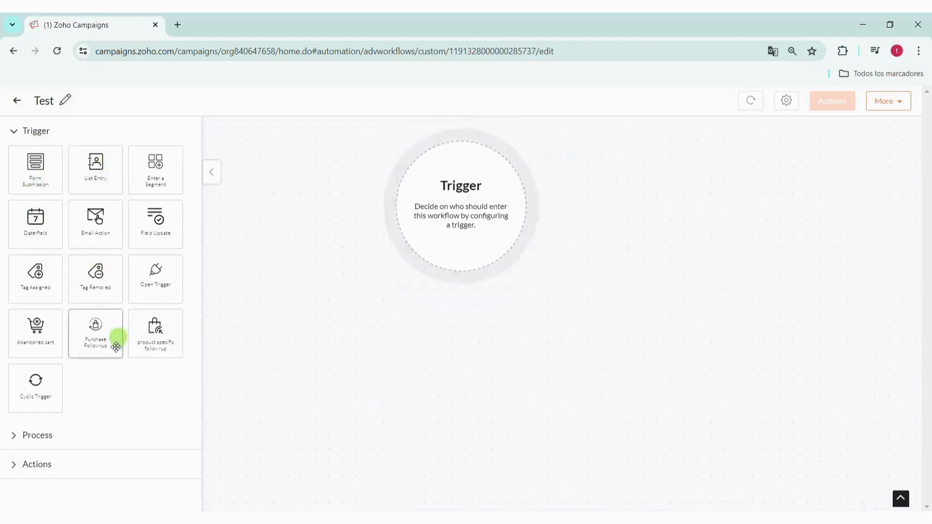
left_click(19, 129)
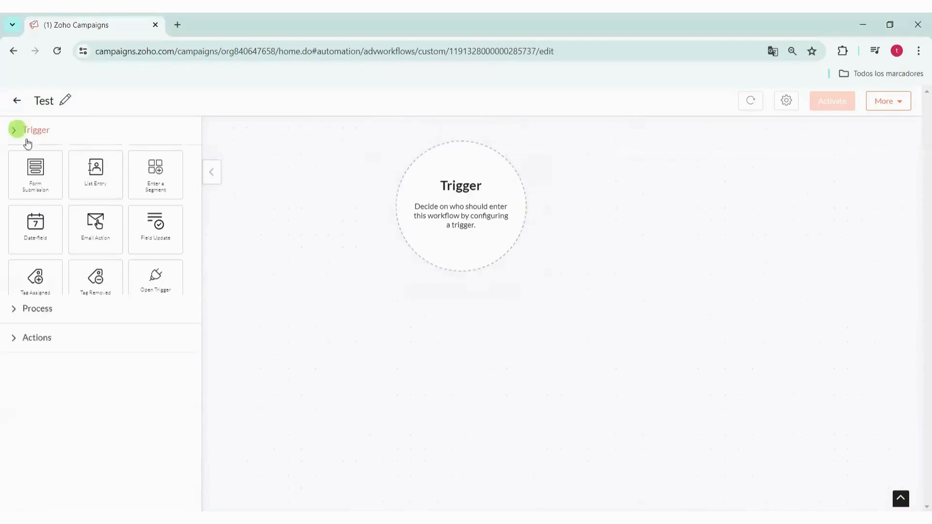
left_click(22, 161)
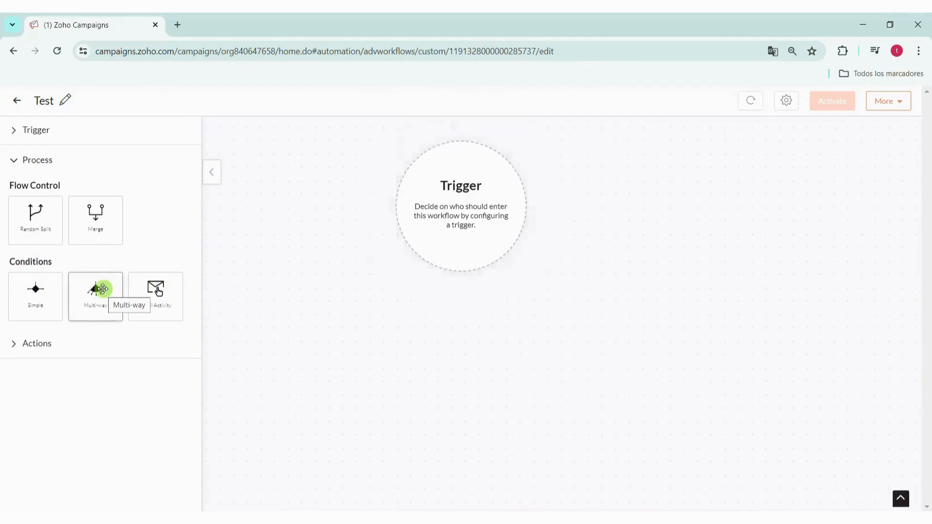
left_click(15, 163)
- Review the available workflow actions under Engagement, Productivity and Zoho CRM Actions
left_click(15, 190)
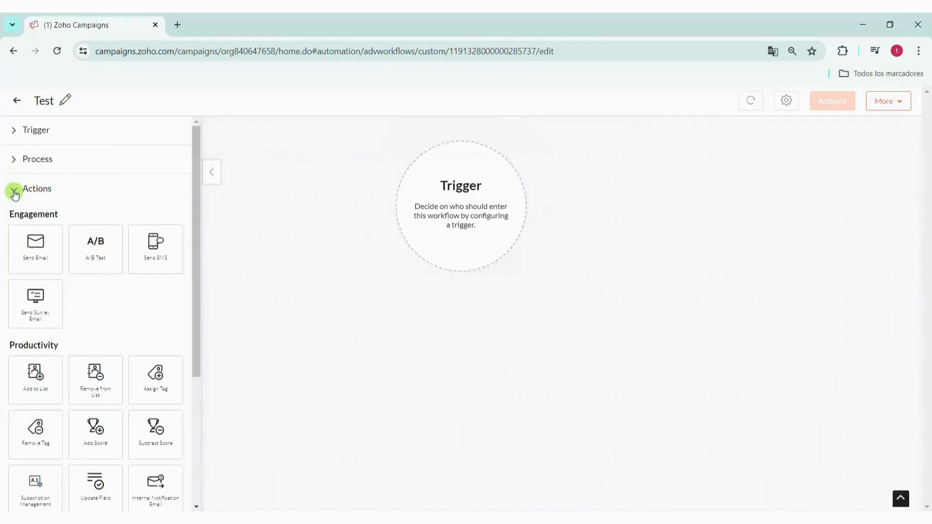
scroll(82, 302, "down", 4)
scroll(82, 302, "up", 5)
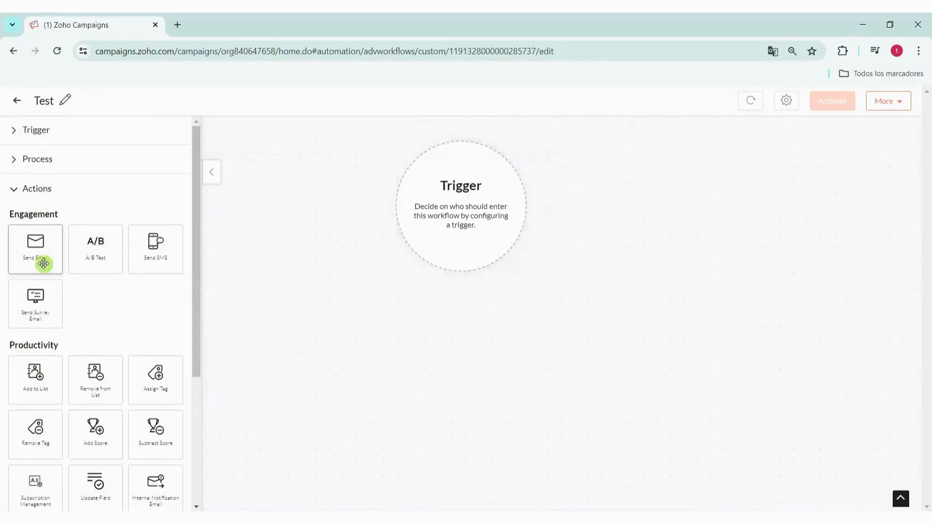
scroll(45, 292, "down", 3)
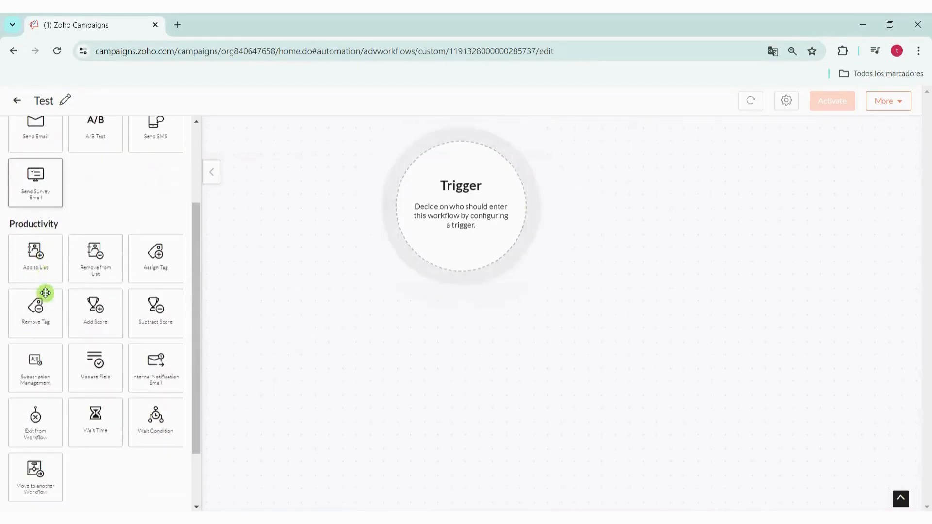
scroll(67, 307, "down", 2)
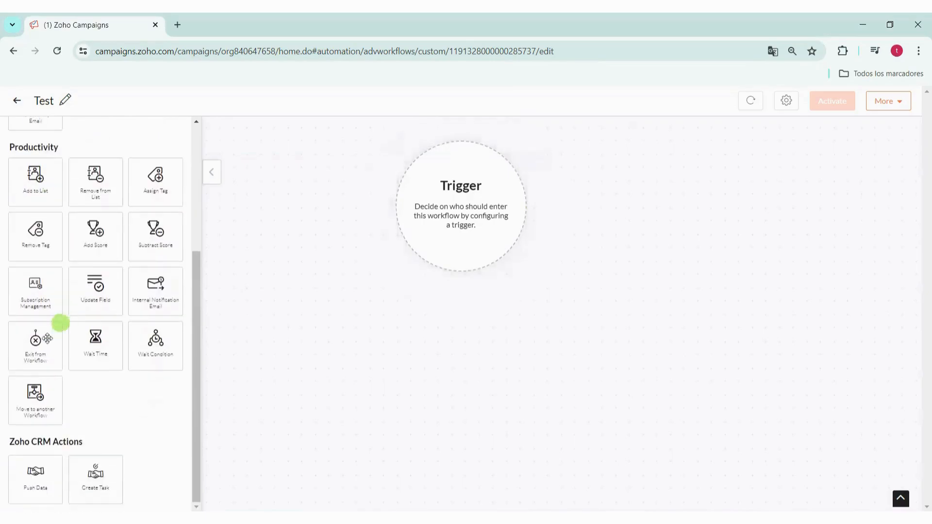
left_click_drag(2, 442, 89, 444)
left_click(85, 442)
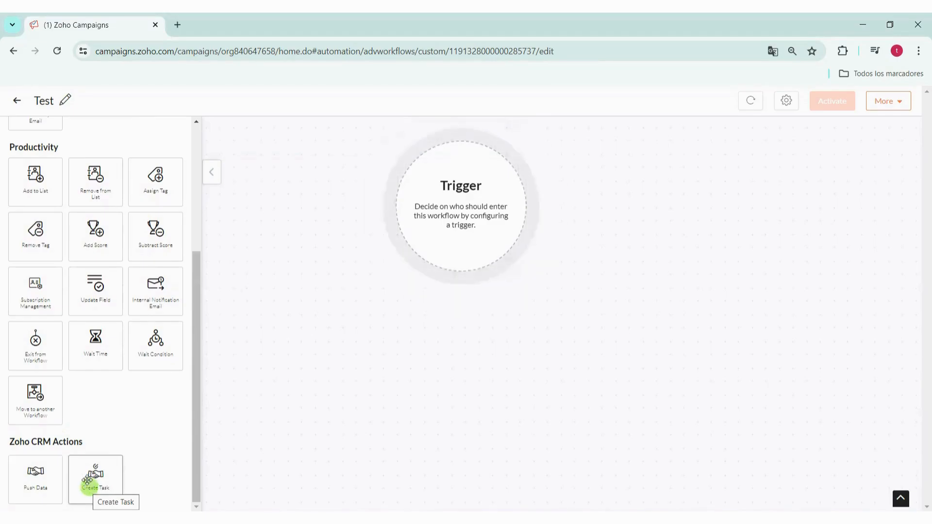
scroll(86, 461, "up", 1)
scroll(59, 291, "up", 5)
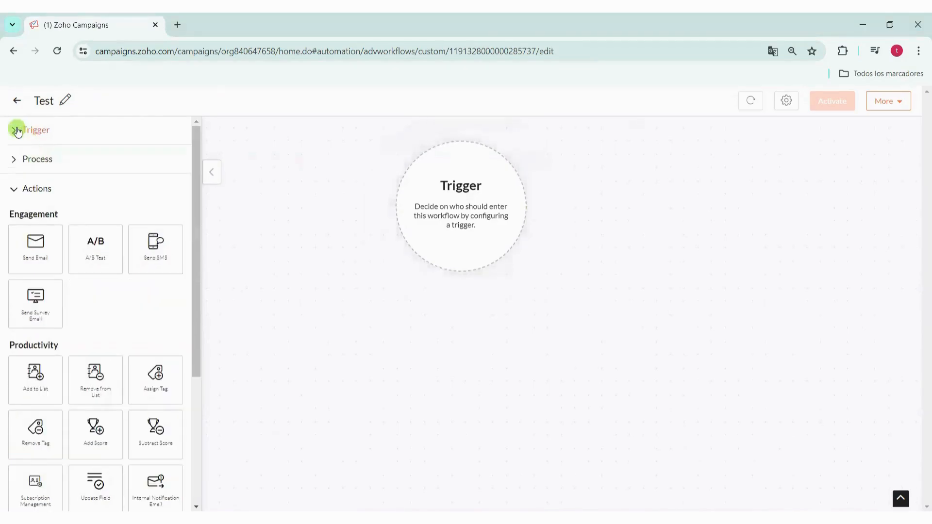
- Add an Email Action trigger to the workflow canvas as the entry point
left_click(32, 130)
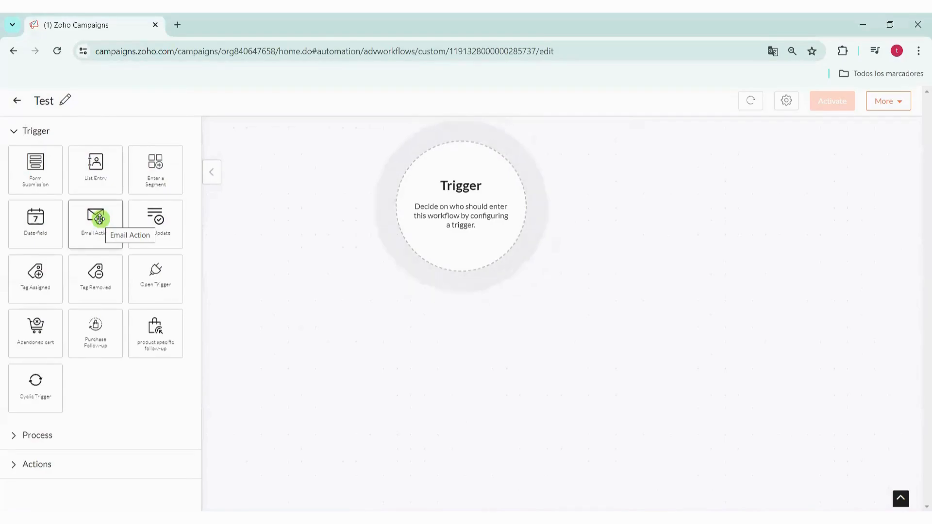
left_click_drag(99, 219, 484, 196)
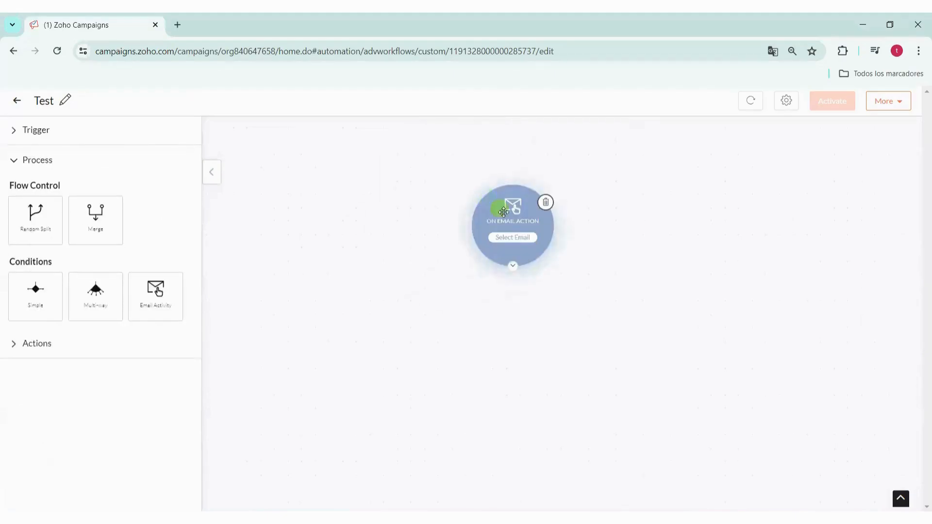
- Configure the email trigger for the campaign "Promoción Curso Zoho CRM" with response Delivered, allowing entry of contacts who already received it
left_click(512, 238)
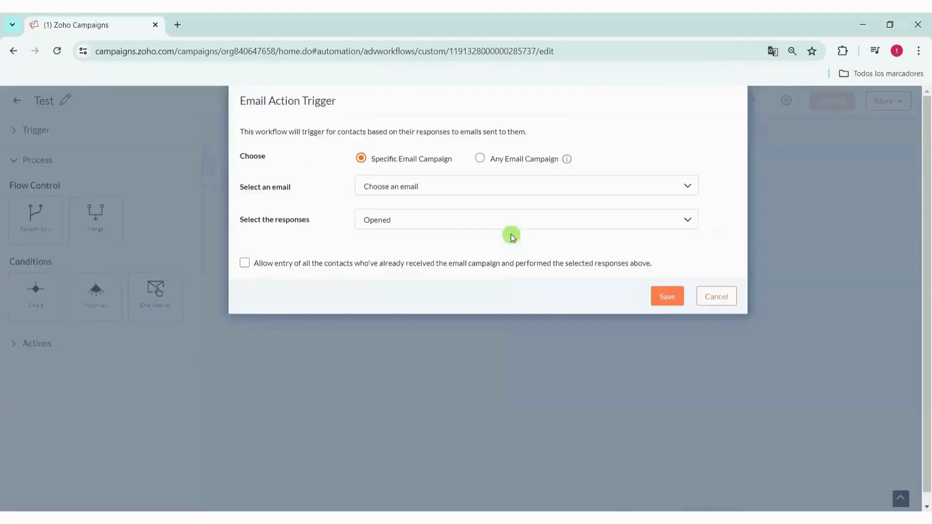
left_click(390, 185)
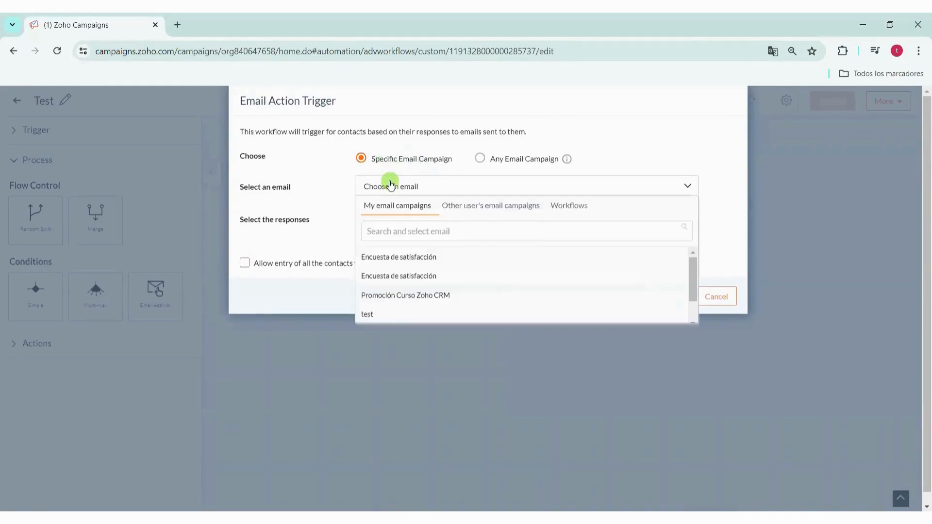
left_click(393, 294)
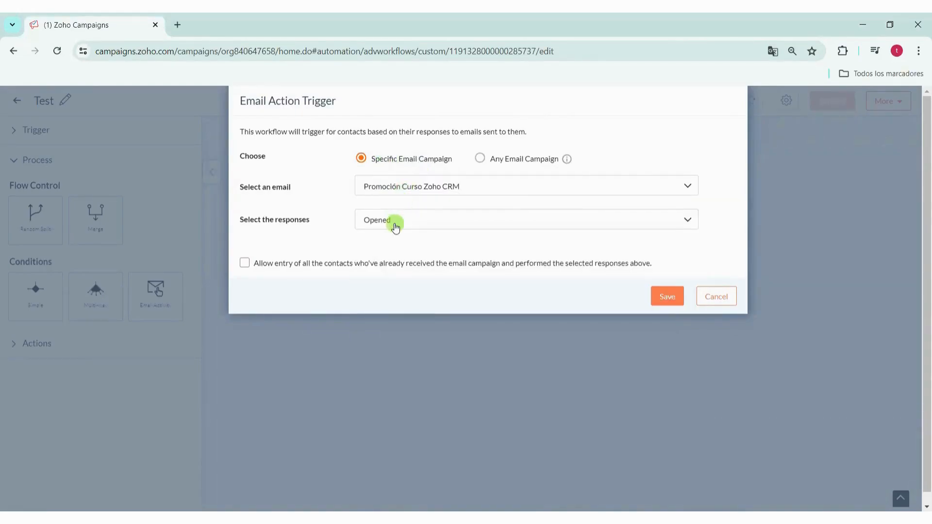
left_click(423, 222)
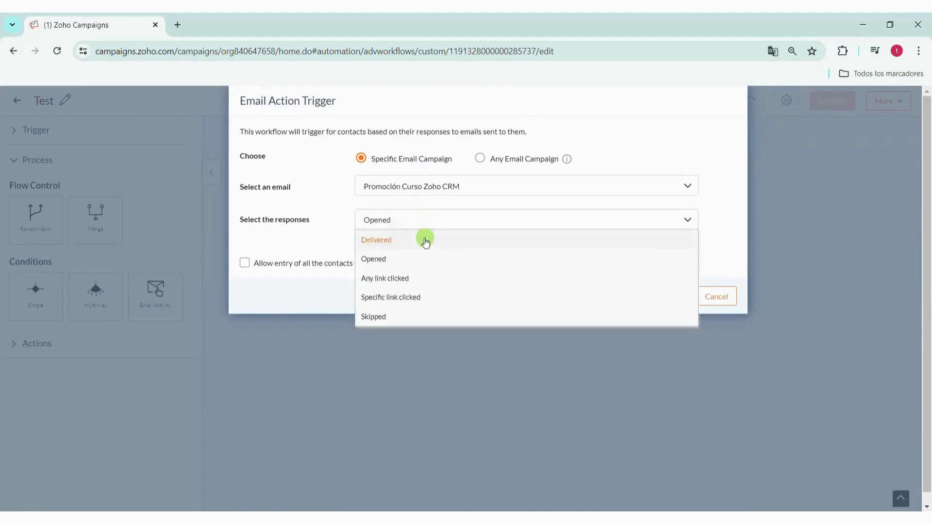
left_click(425, 240)
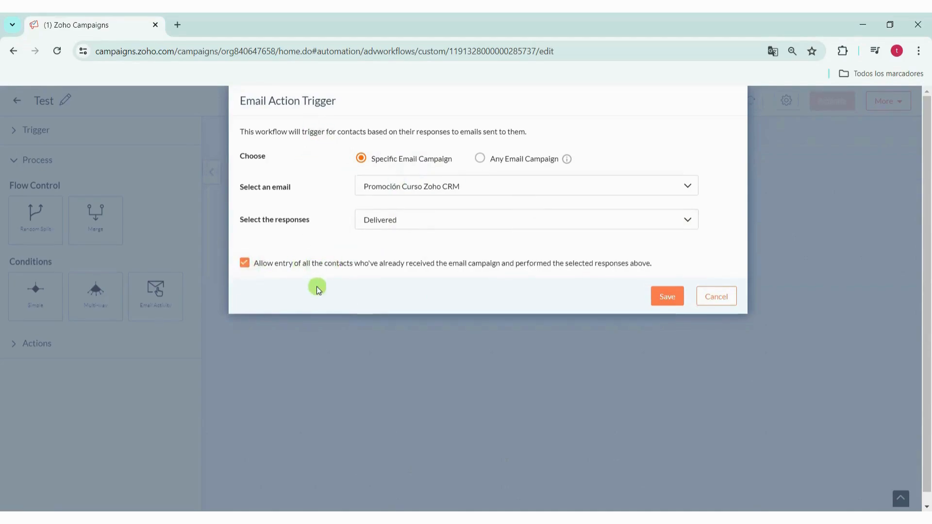
left_click(667, 296)
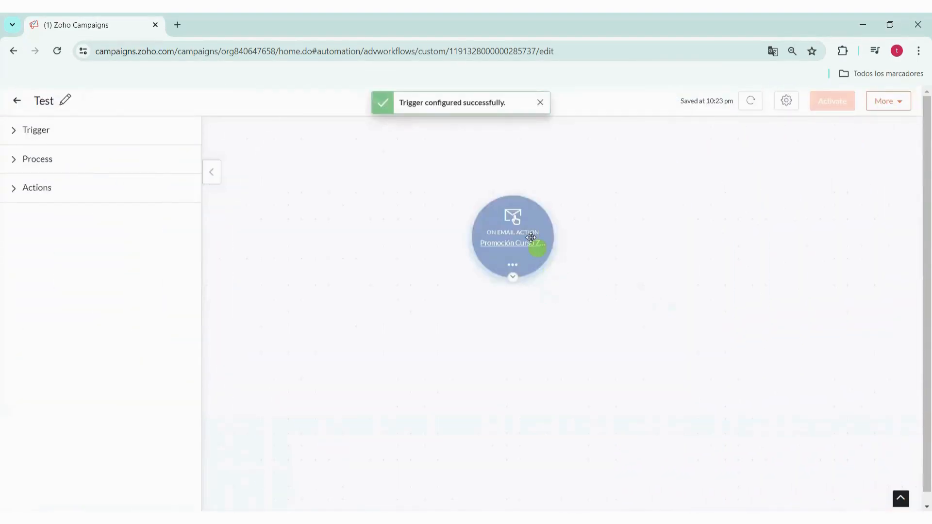
- Reposition the email action trigger and place a Simple condition below it, connected to the trigger
left_click_drag(530, 237, 590, 191)
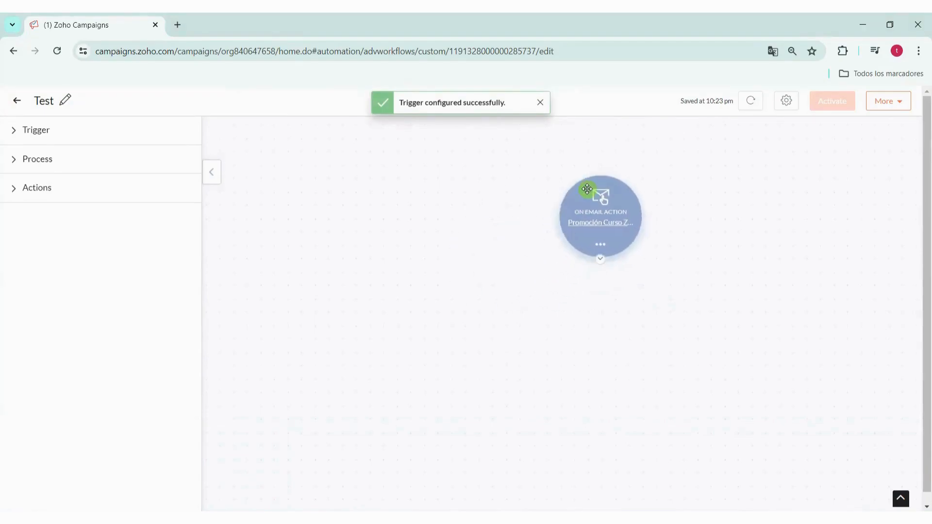
left_click(63, 161)
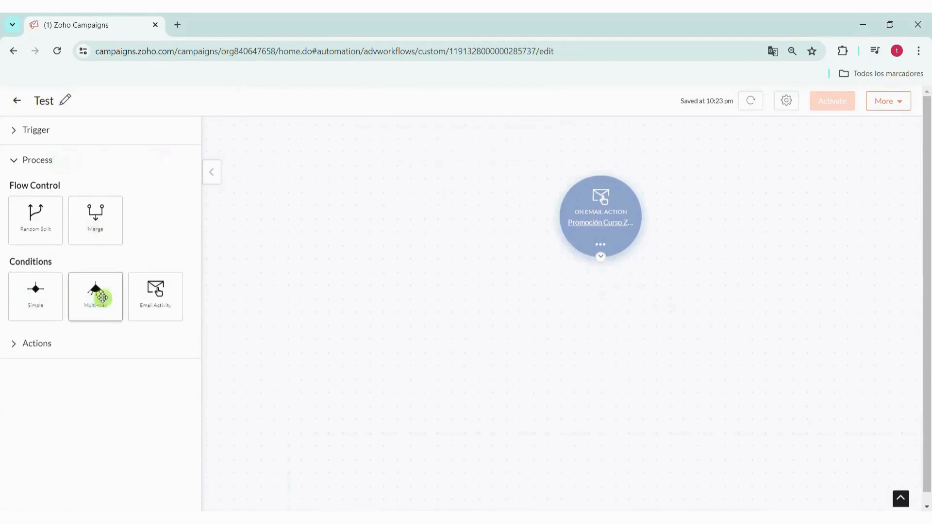
left_click_drag(34, 294, 593, 336)
left_click_drag(588, 189, 607, 191)
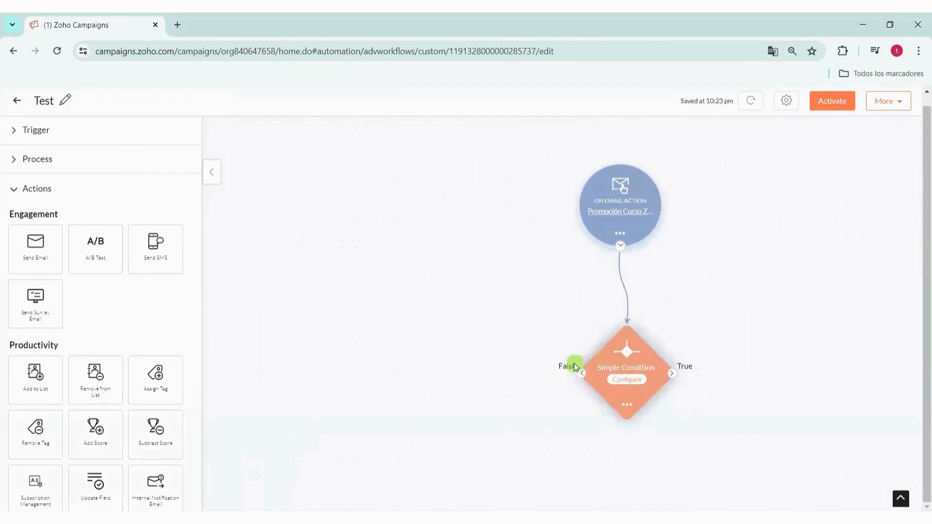
left_click(31, 160)
mouse_move(20, 306)
left_mouse_down()
mouse_move(620, 333)
mouse_move(632, 354)
mouse_move(621, 329)
mouse_move(604, 327)
mouse_move(614, 330)
mouse_move(578, 365)
mouse_move(669, 365)
mouse_move(583, 368)
mouse_move(683, 362)
mouse_move(581, 360)
mouse_move(618, 371)
left_mouse_up()
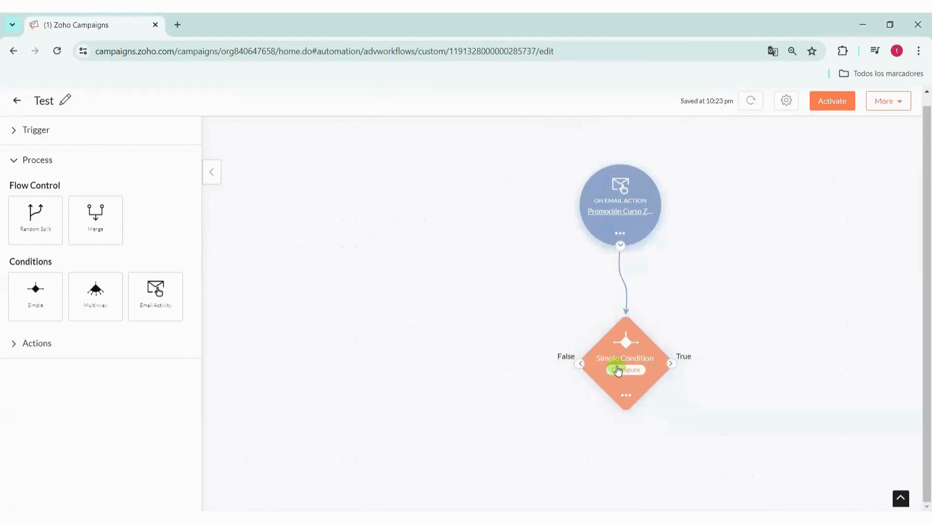
- Configure the simple condition on recipient activity: email was opened, for the email "Promoción Curso Zoho CRM"
left_click(618, 371)
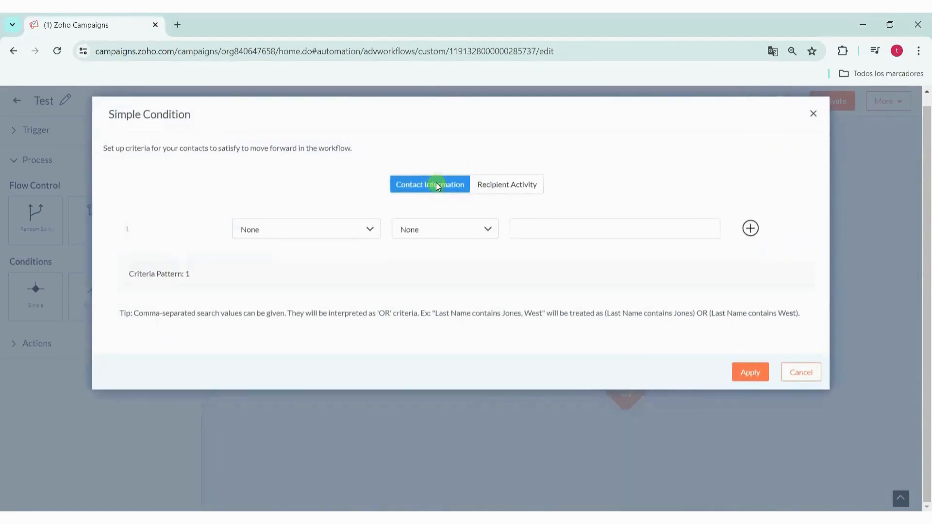
left_click(504, 186)
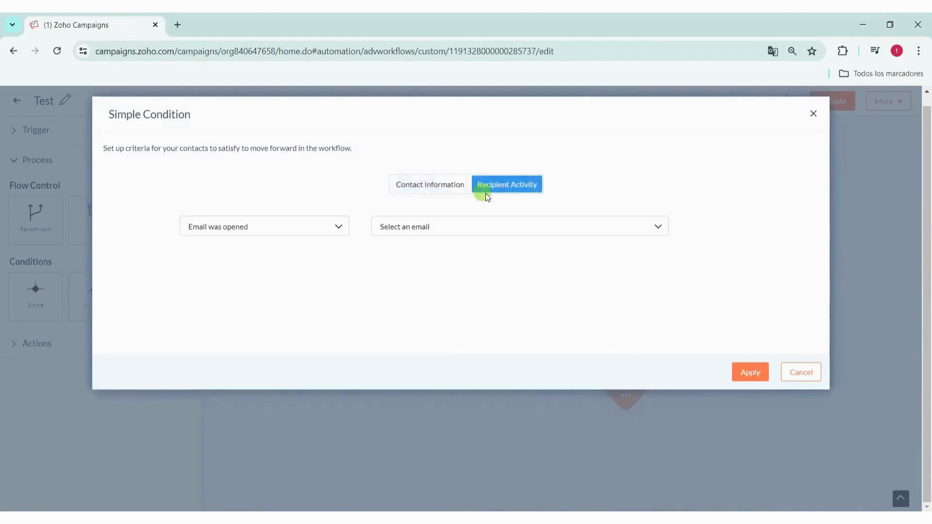
left_click(289, 228)
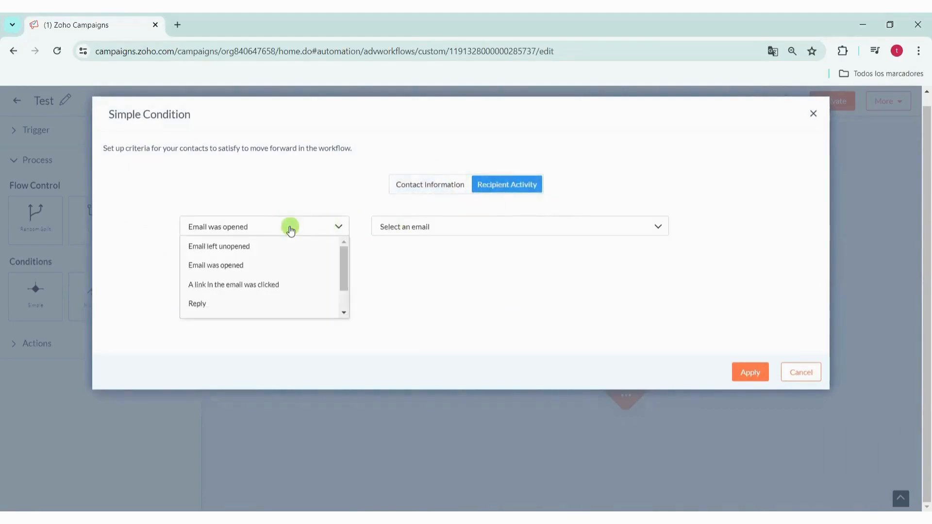
left_click(263, 266)
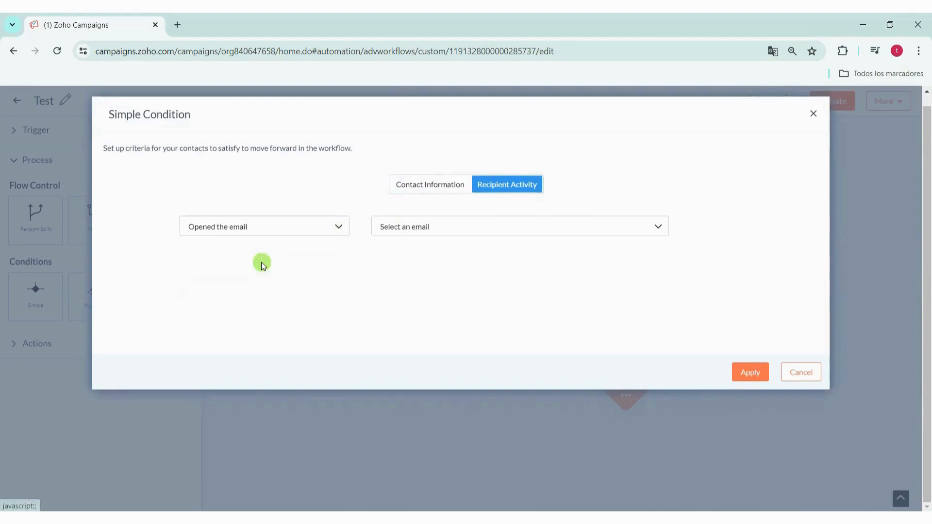
left_click(422, 237)
left_click(414, 333)
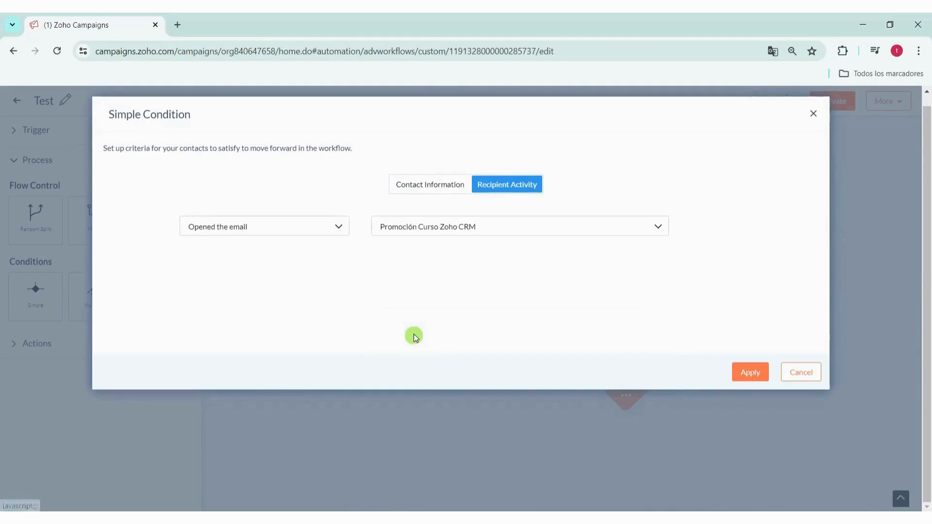
left_click(754, 378)
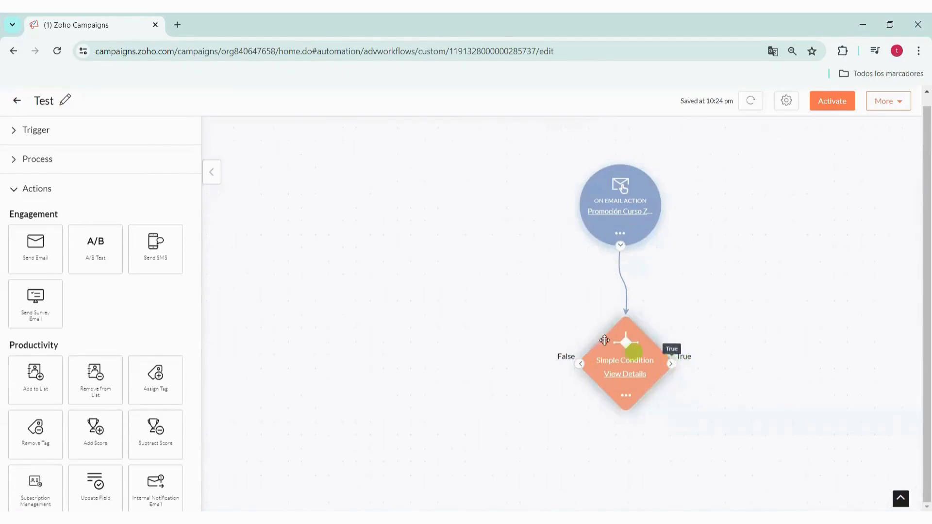
- Add an Add to List action on the condition's True branch, using the list "registros interesados en promo cursos"
scroll(161, 319, "down", 4)
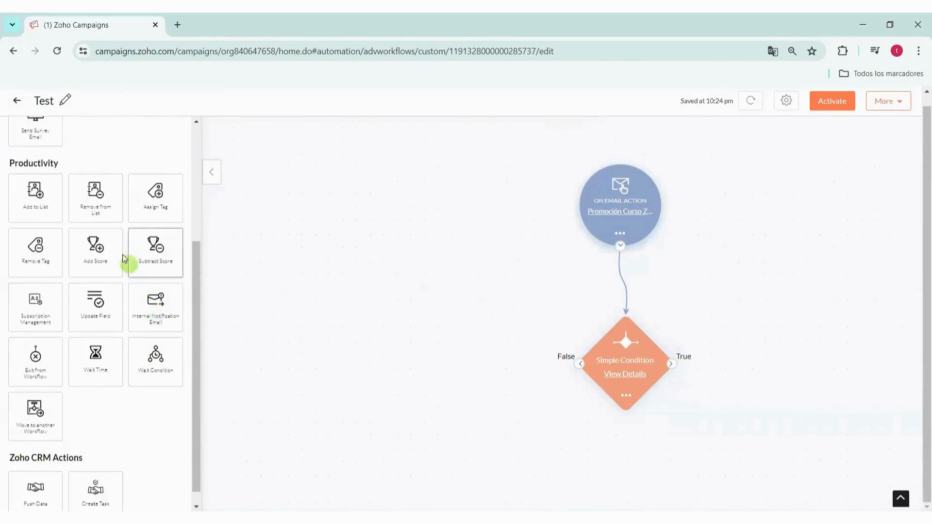
left_click_drag(35, 197, 791, 416)
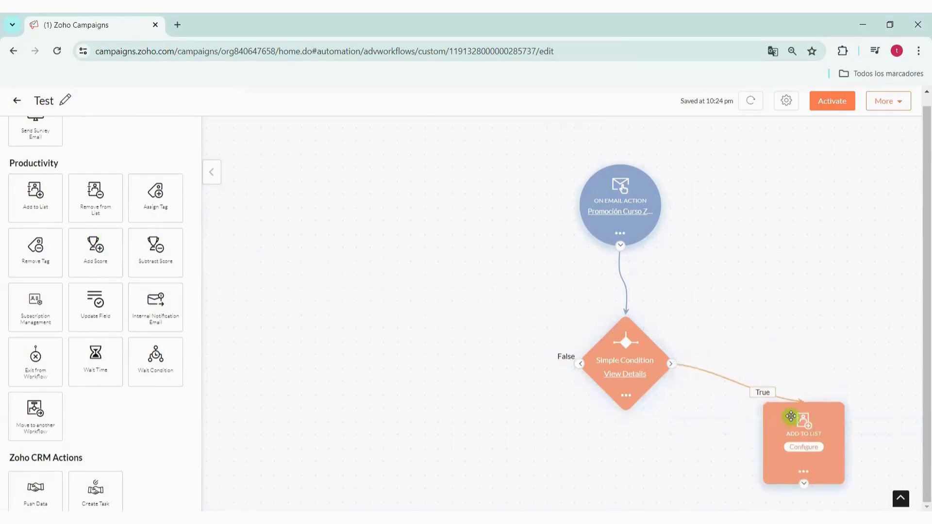
left_click(804, 447)
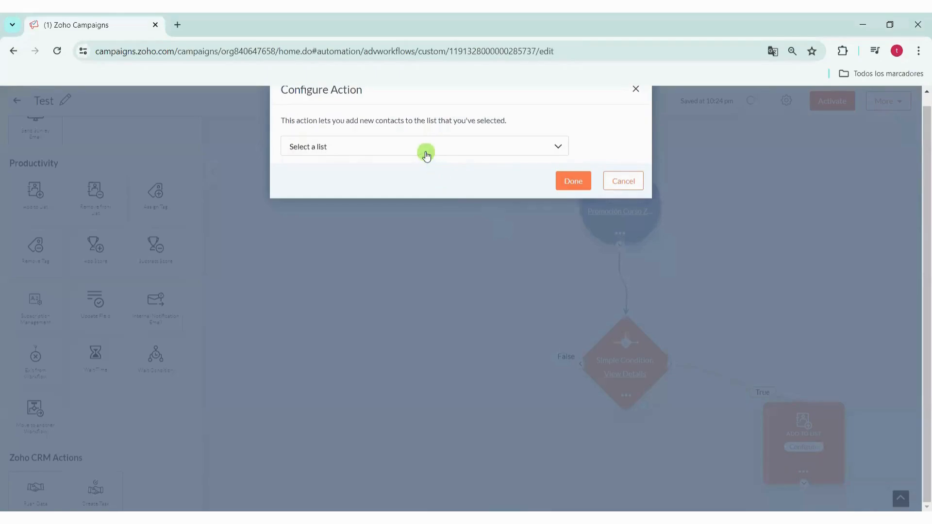
left_click(427, 154)
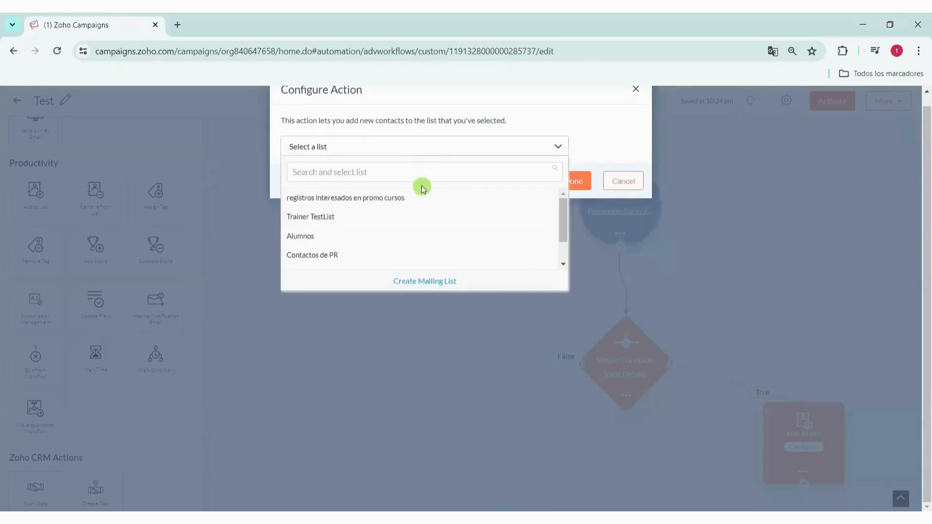
scroll(423, 246, "down", 2)
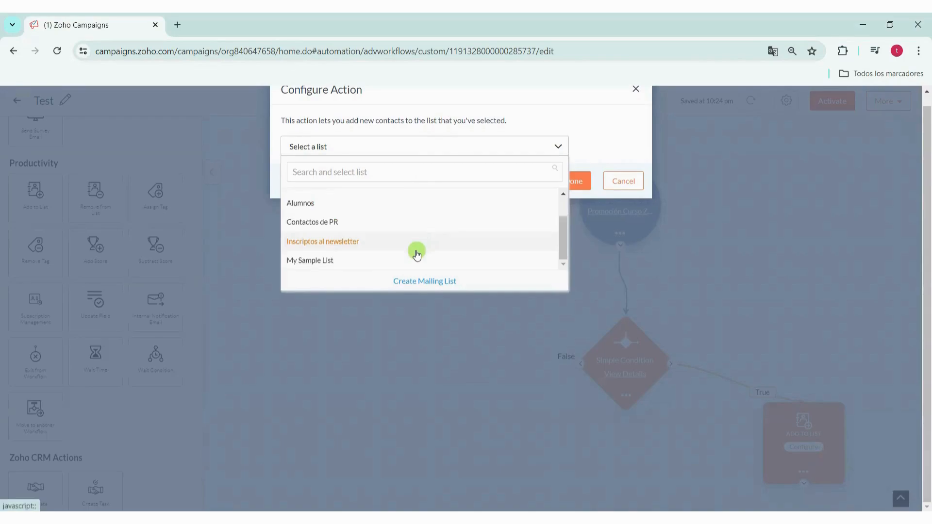
scroll(416, 250, "up", 2)
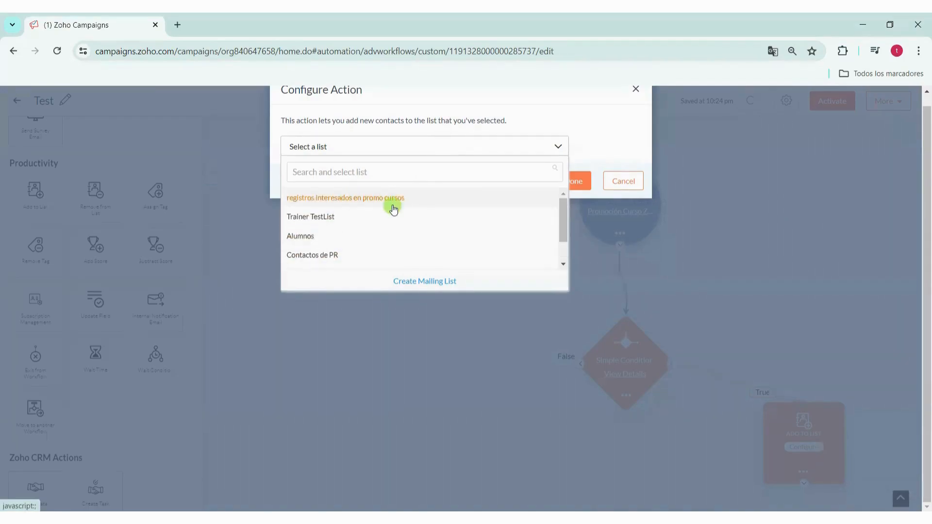
left_click(372, 203)
left_click(574, 182)
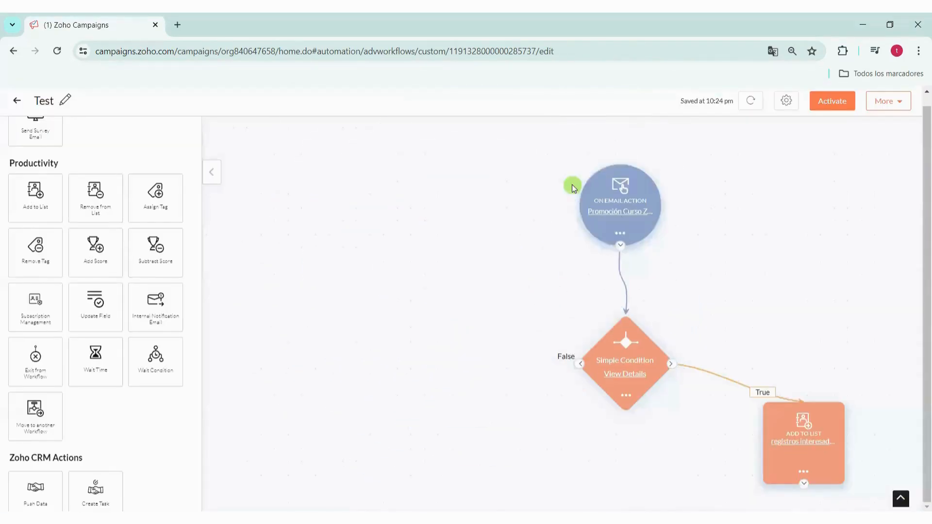
left_click_drag(790, 422, 784, 431)
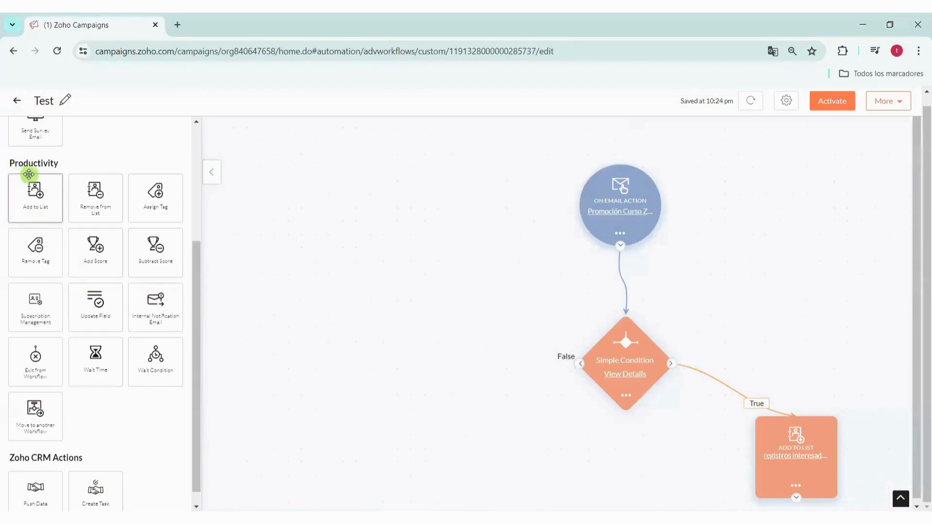
- Place a Send Email action on the canvas on the False side of the simple condition
scroll(33, 274, "down", 1)
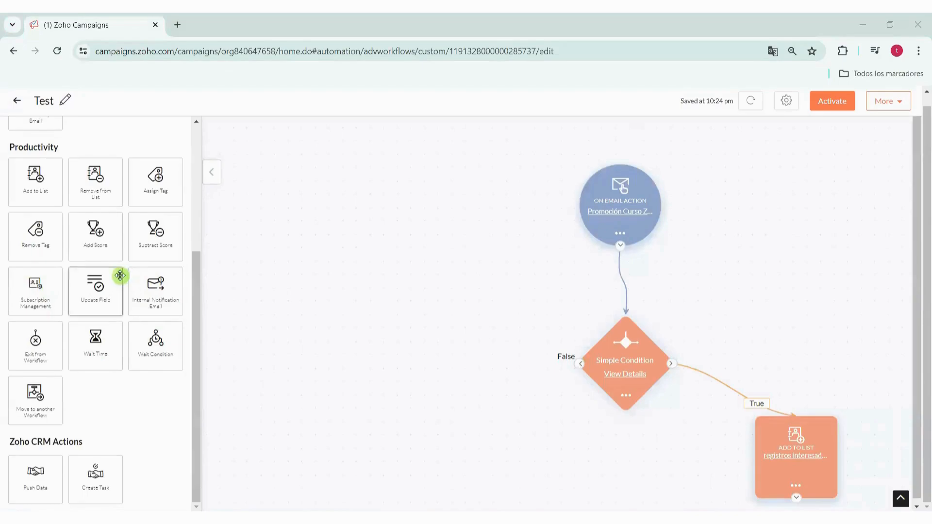
scroll(101, 387, "up", 4)
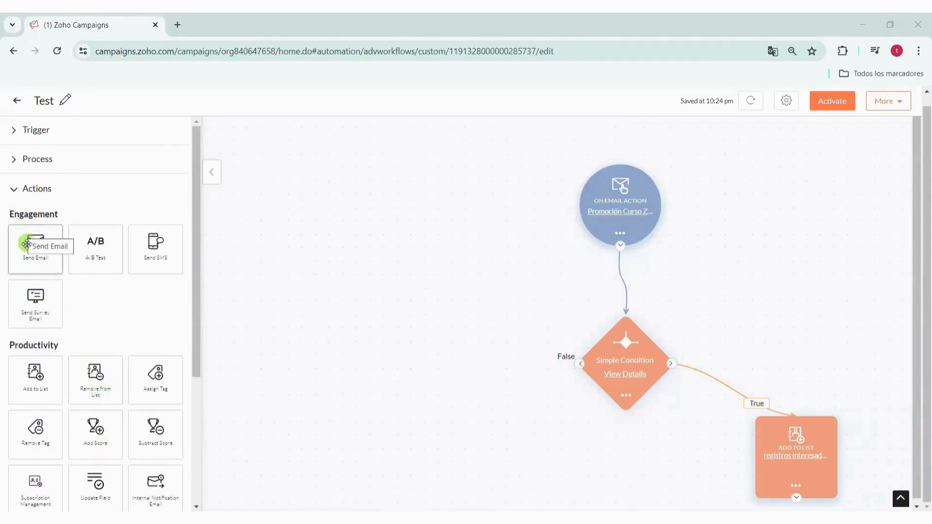
left_click_drag(27, 244, 425, 381)
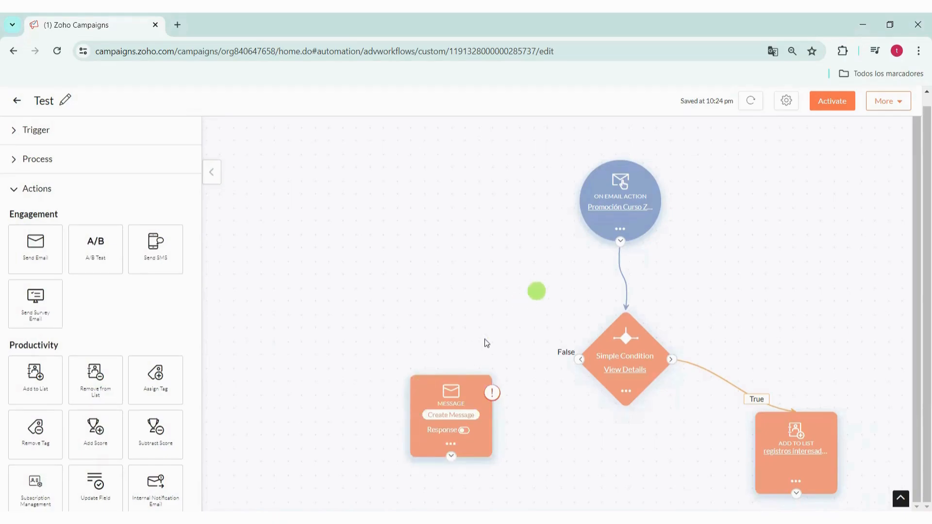
- Start creating the email action's message and assign it the topic "Cursos - Promociones"
left_click(441, 417)
left_click(274, 208)
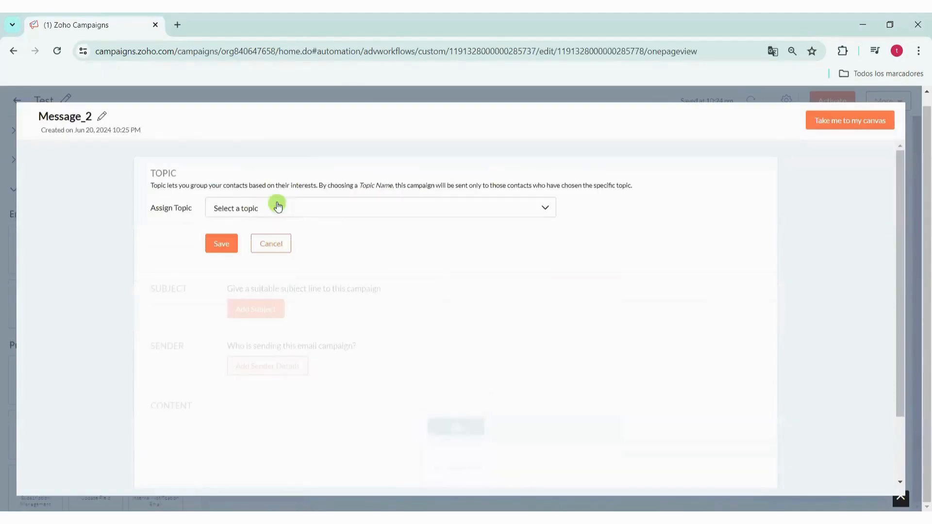
left_click(281, 209)
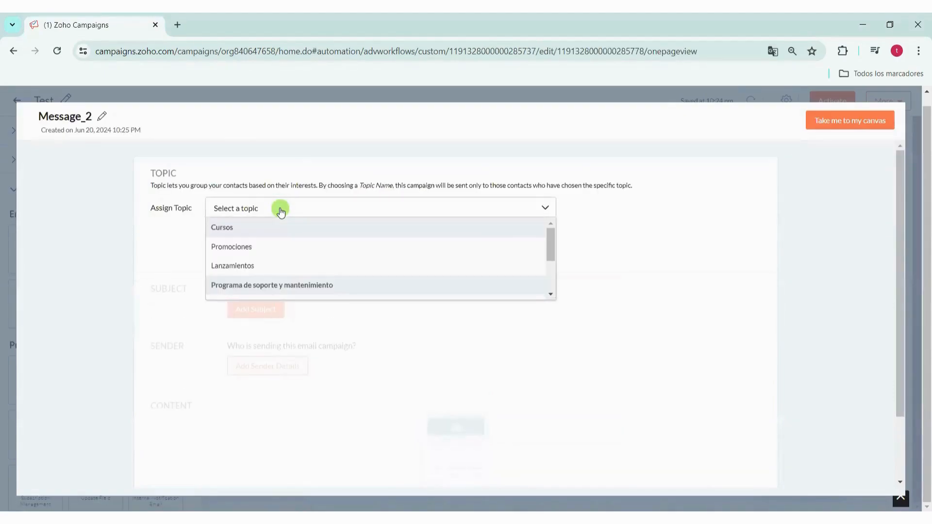
left_click(245, 256)
left_click(234, 248)
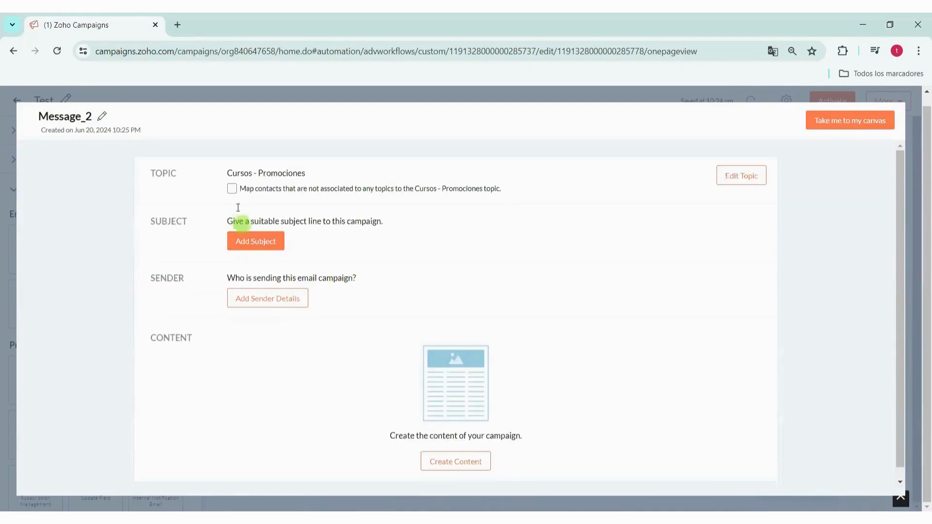
- Set the message subject to "No te pierdas estas promos!" and the preheader to "este curso es para vos", and save them
left_click(256, 245)
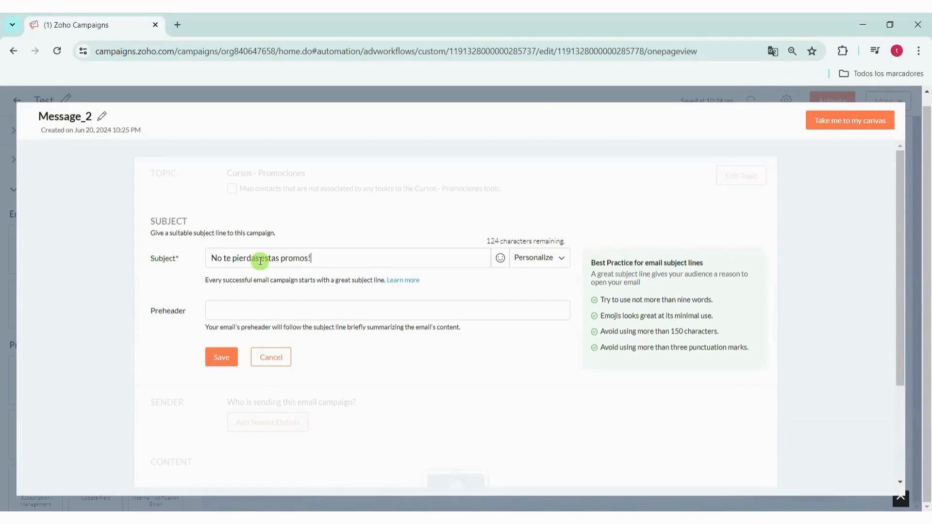
left_click(322, 316)
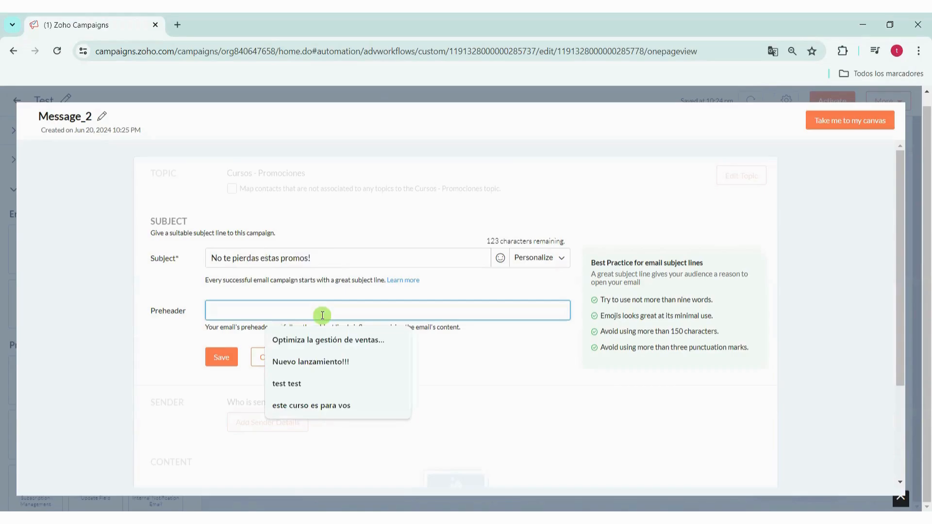
type("este curso e")
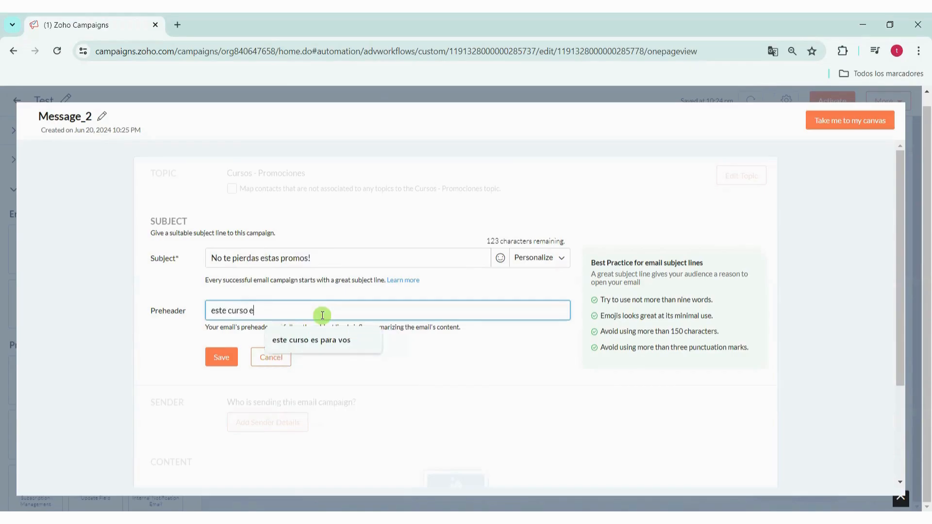
type("s para vos")
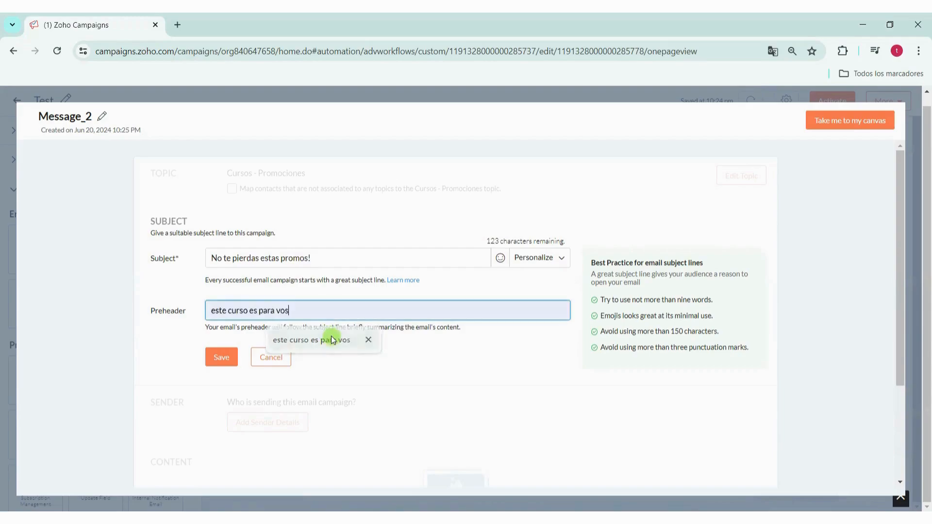
left_click(223, 357)
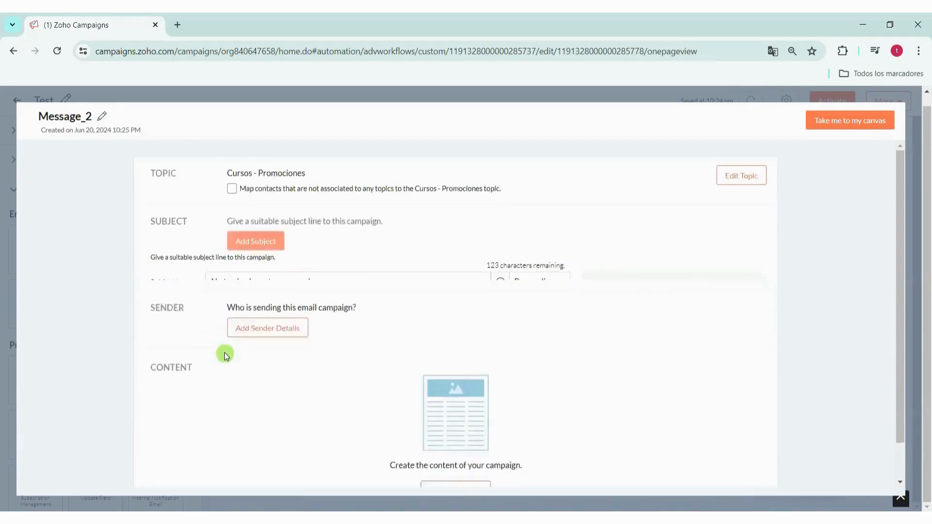
- Add the message's sender details with the sender name "IC Academy" and the same sender for all recipients, and save them
left_click(266, 277)
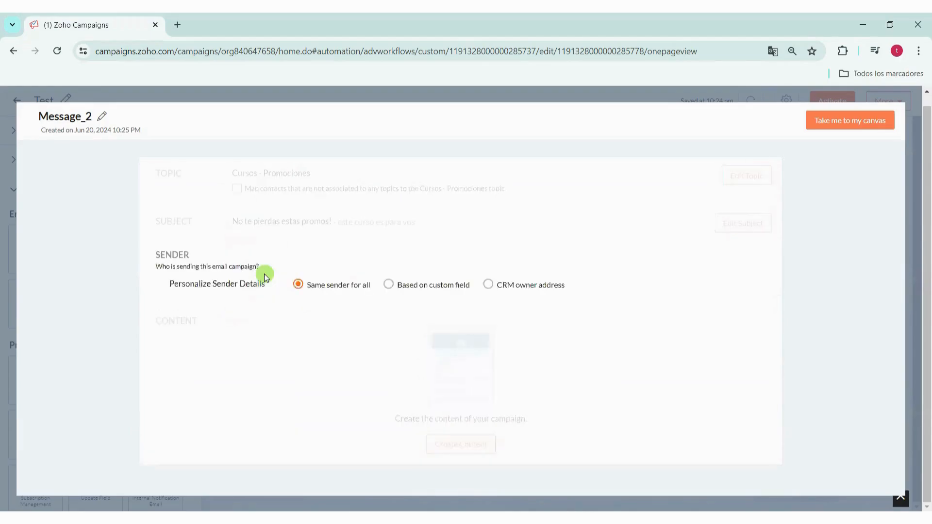
left_click(320, 275)
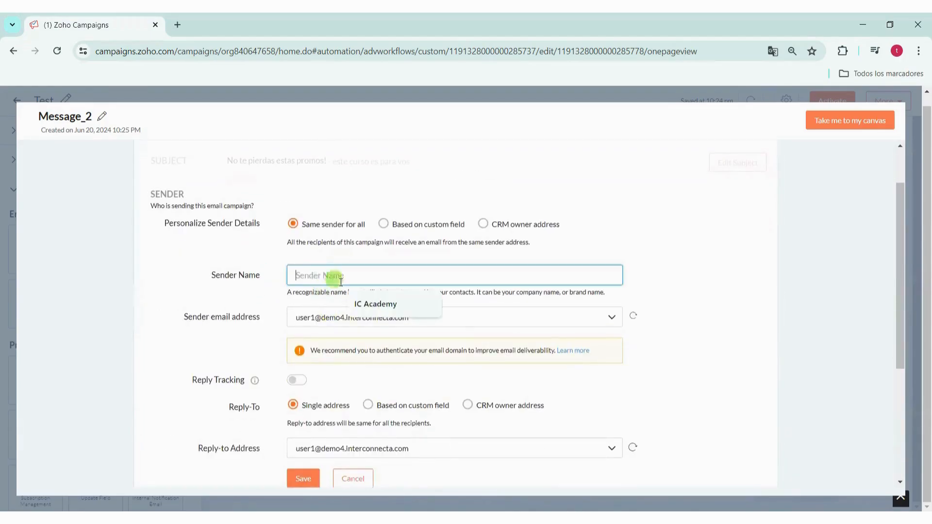
left_click(359, 294)
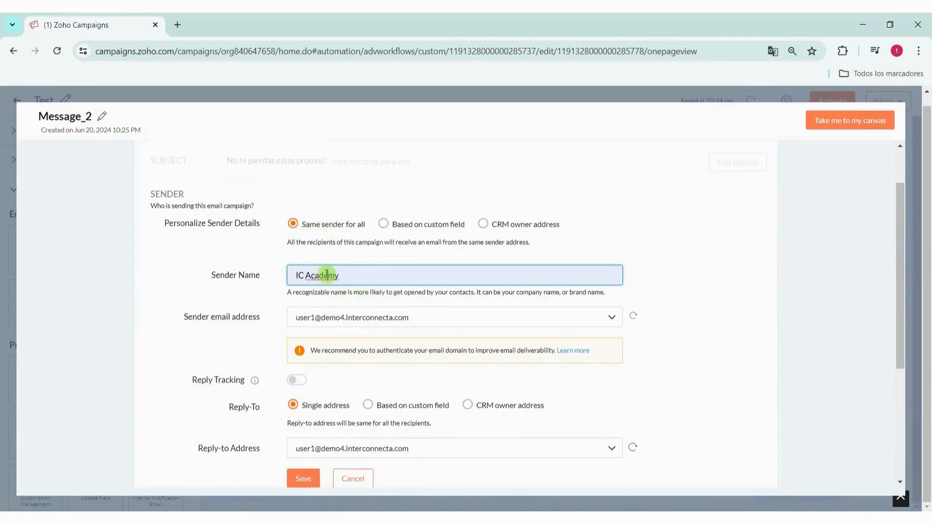
scroll(340, 296, "down", 1)
left_click(298, 422)
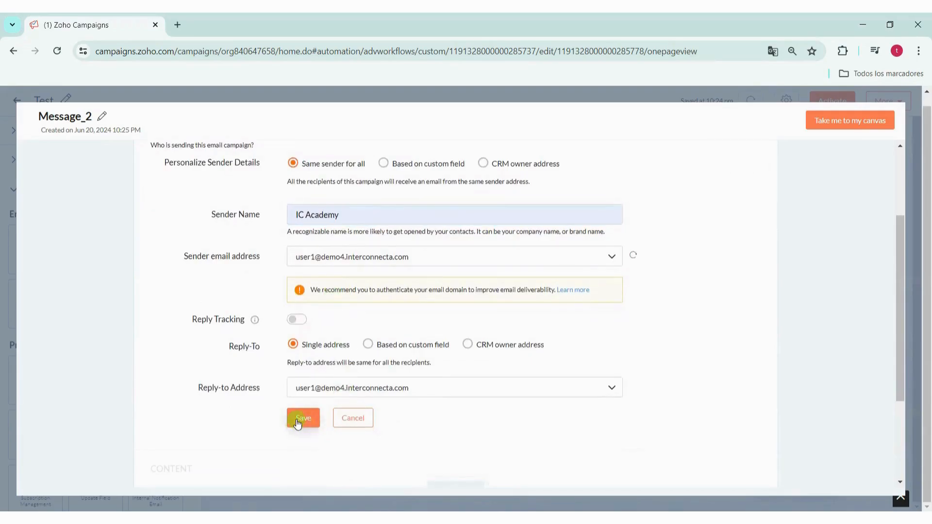
left_click(302, 419)
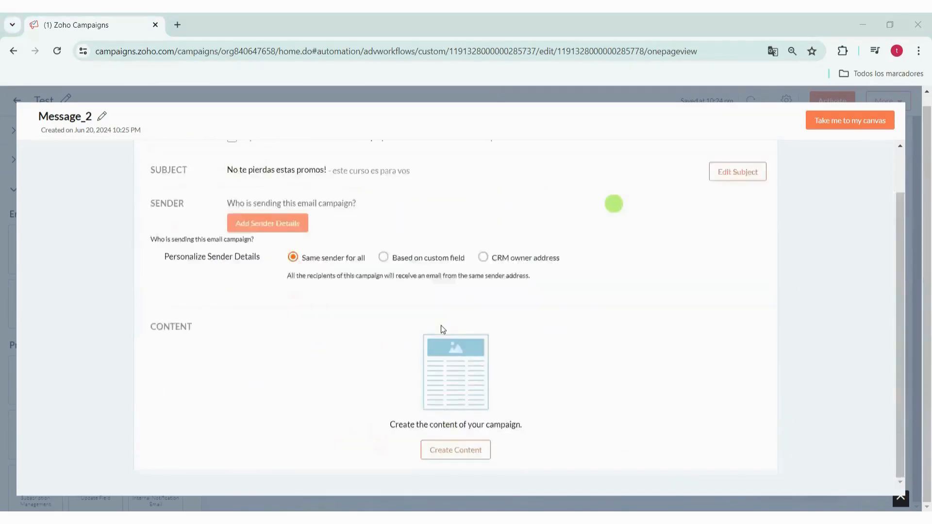
- Create the message content from the pre-designed Newsletters template "Company update" and accept the design as it is
left_click(447, 443)
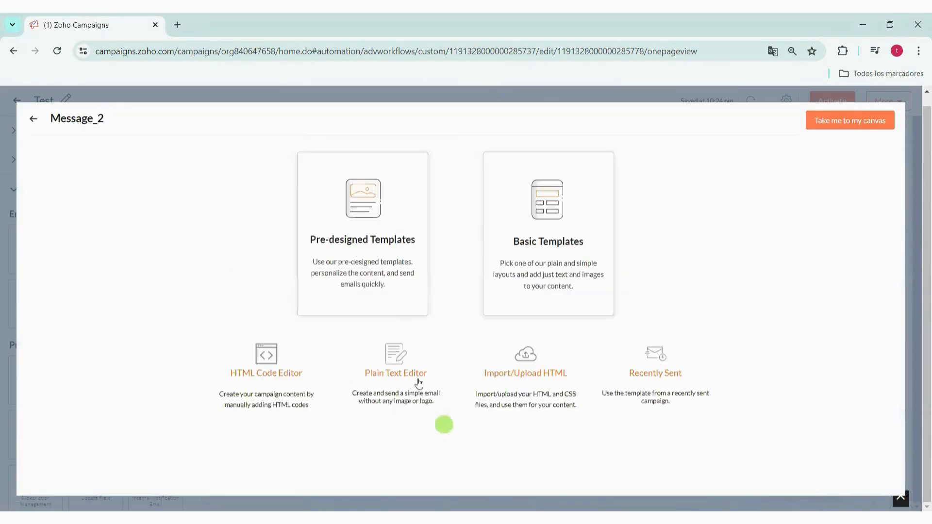
left_click(382, 235)
left_click(283, 152)
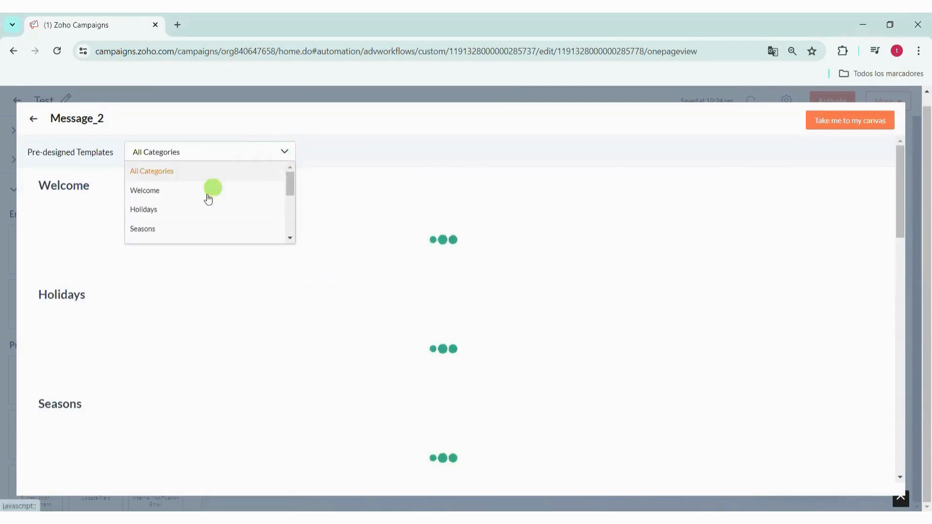
scroll(194, 207, "down", 3)
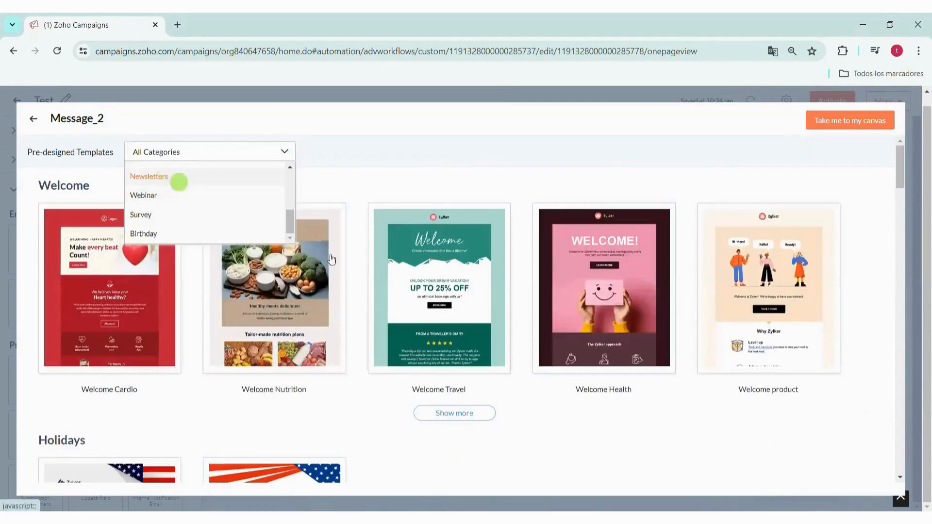
left_click(179, 182)
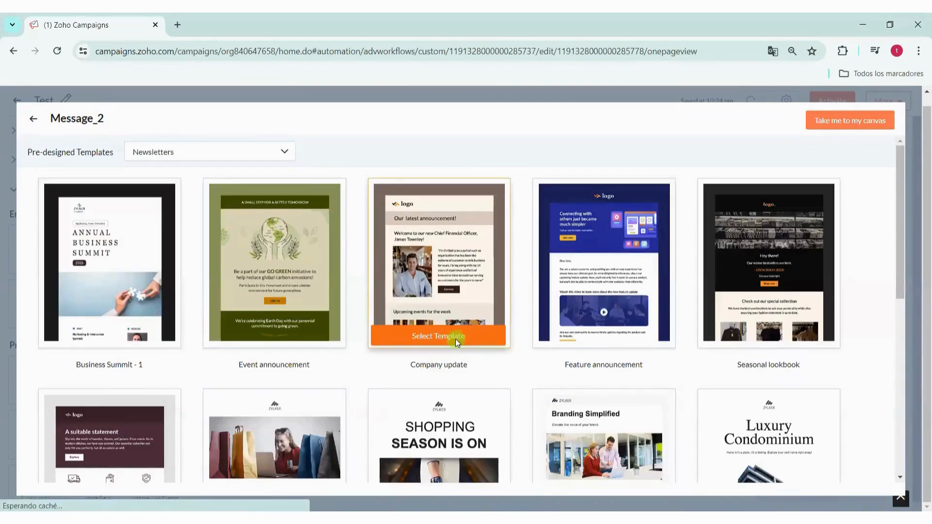
left_click(456, 342)
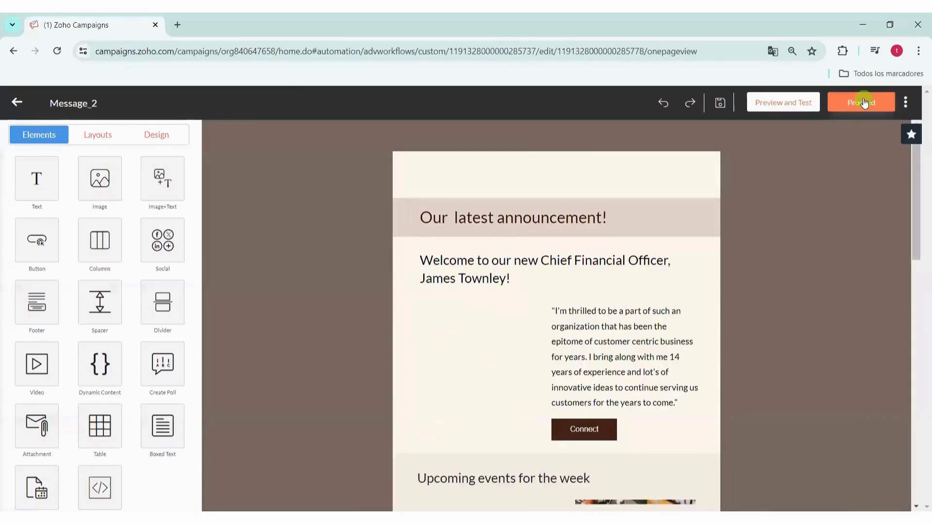
left_click(862, 102)
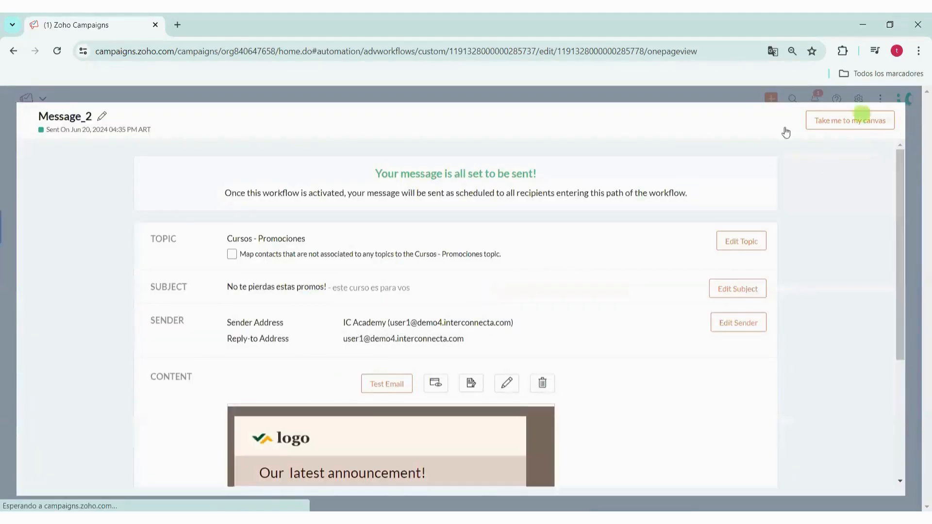
- Return to the workflow canvas and connect the simple condition's False branch to the Message_2 email action
scroll(476, 308, "down", 3)
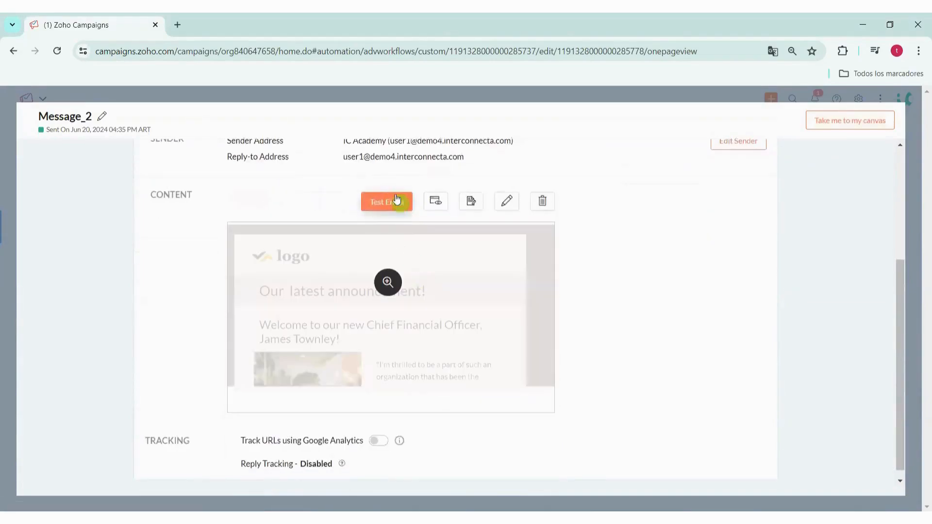
scroll(395, 219, "up", 3)
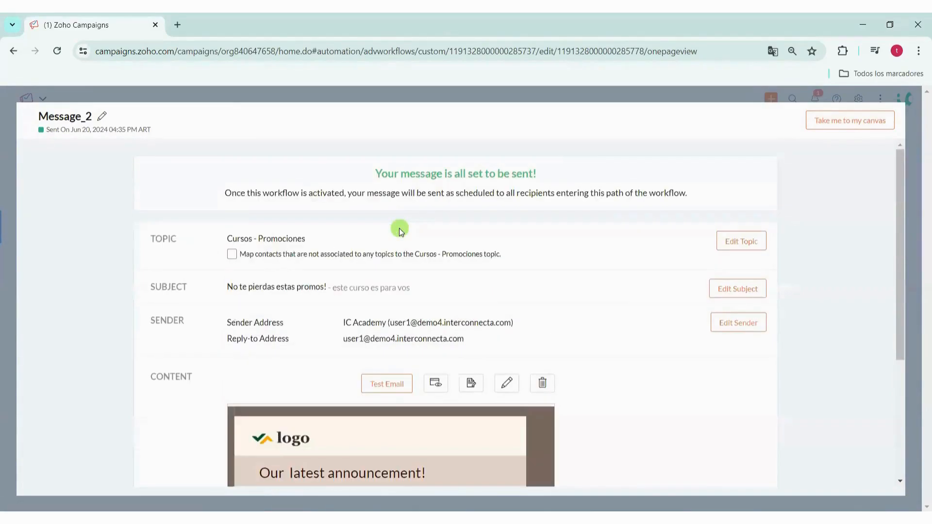
left_click(874, 120)
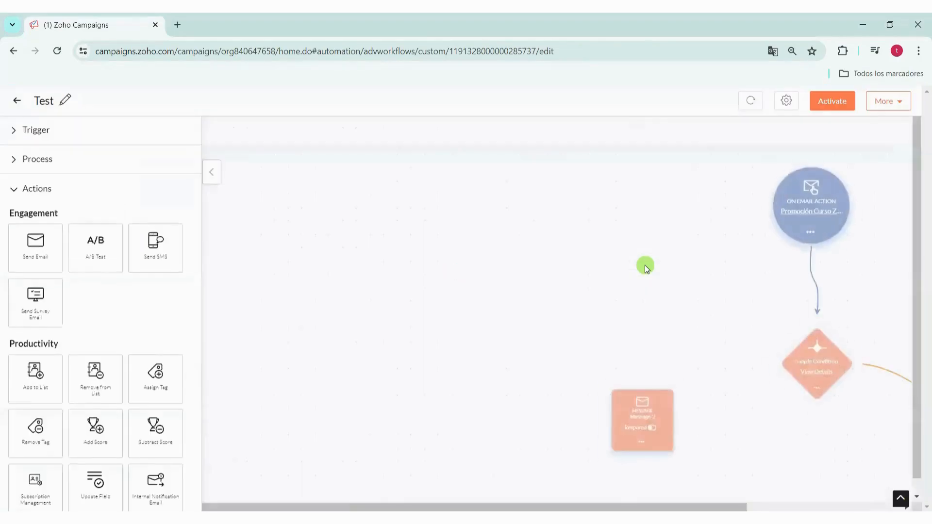
left_click_drag(580, 360, 459, 406)
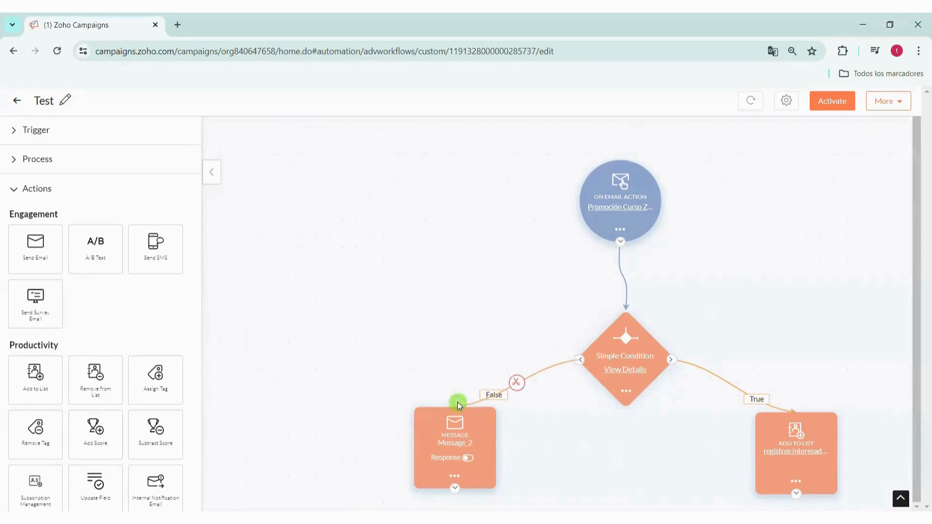
- Enable response actions on Message_2 for the responses Opened and Clicked on any link
left_click(483, 463)
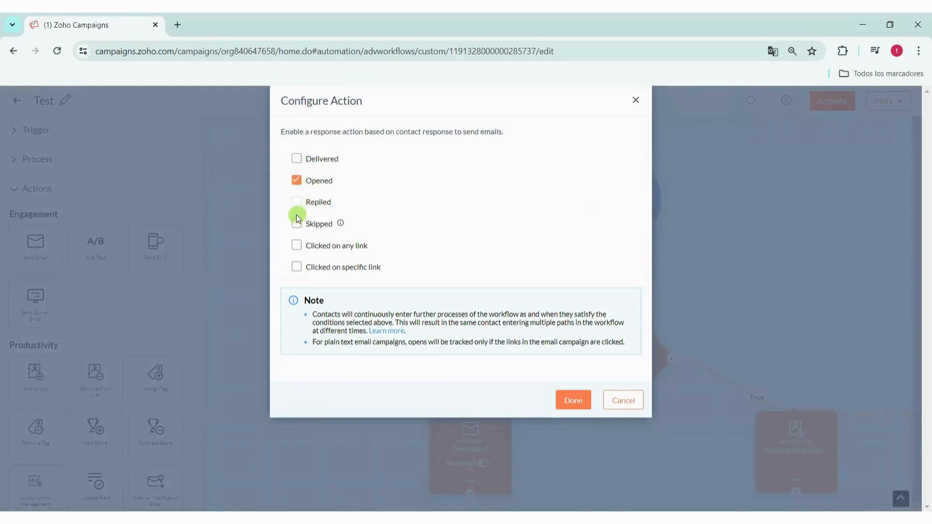
left_click(296, 245)
left_click(583, 403)
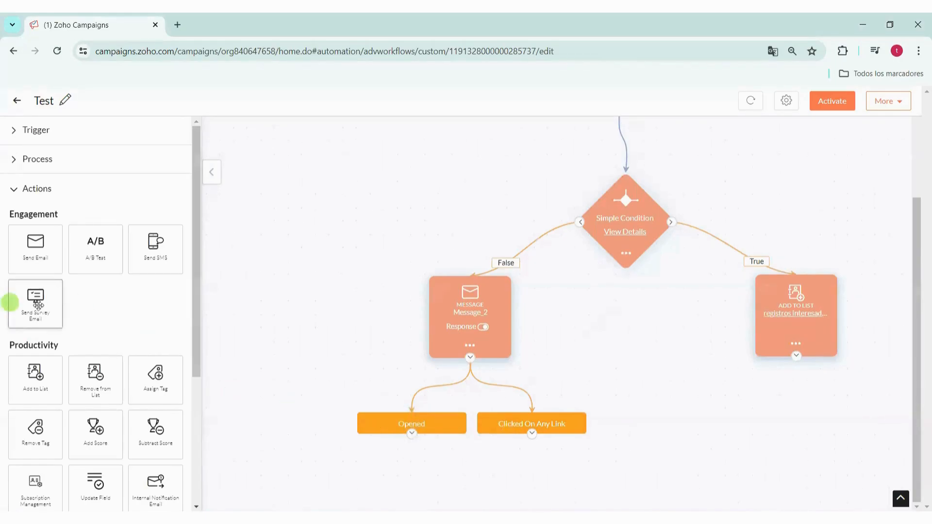
- Place an Assign Tag action on the canvas and connect it below Message_2's Opened response
scroll(80, 313, "down", 1)
scroll(81, 313, "down", 2)
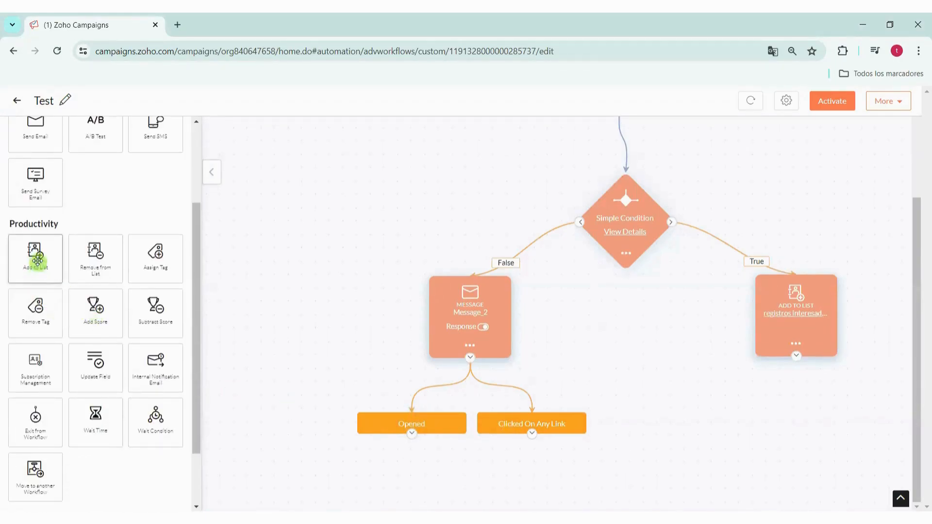
left_click_drag(138, 264, 381, 483)
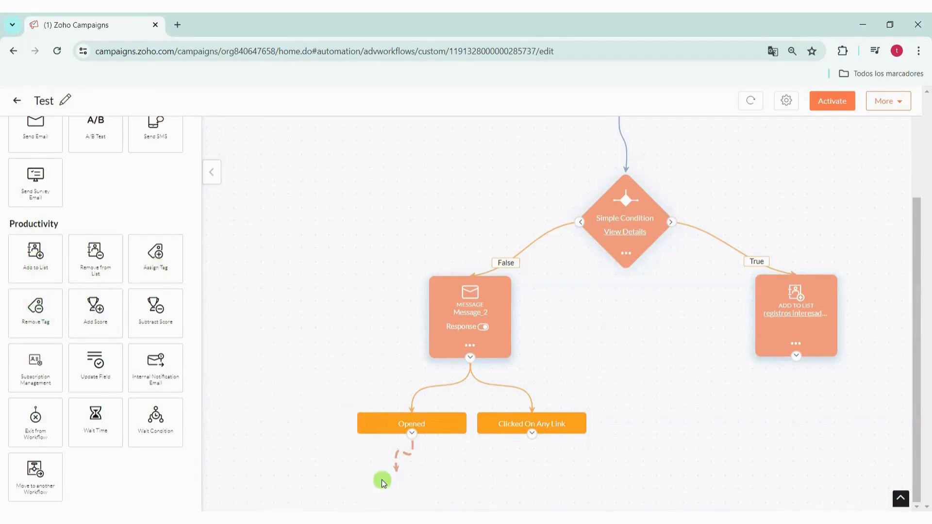
scroll(422, 428, "down", 2)
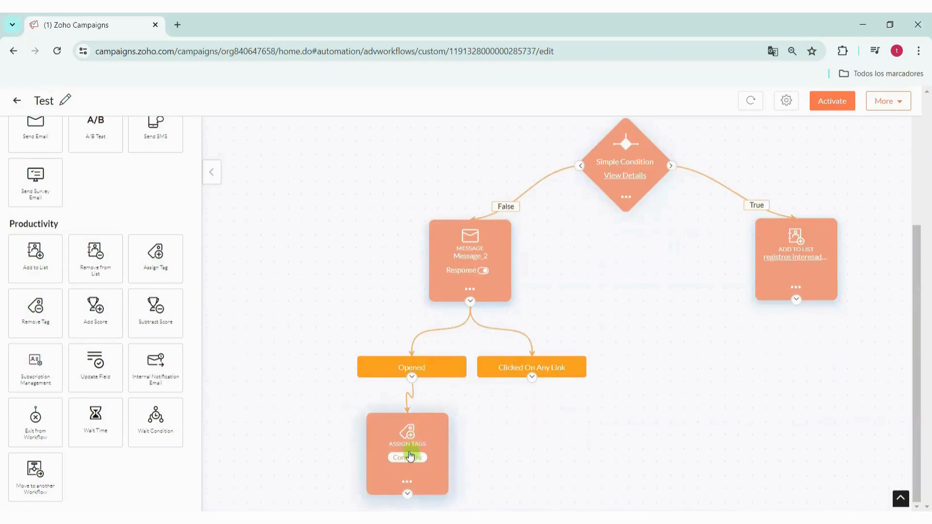
left_click_drag(410, 456, 397, 469)
- Configure the Assign Tags action to apply the tag "interesadoCRM"
left_click(400, 469)
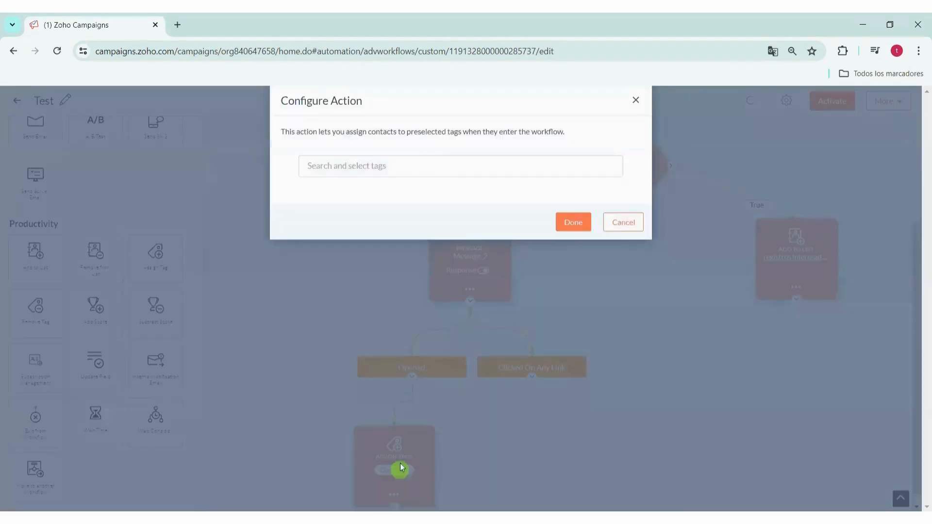
left_click(398, 161)
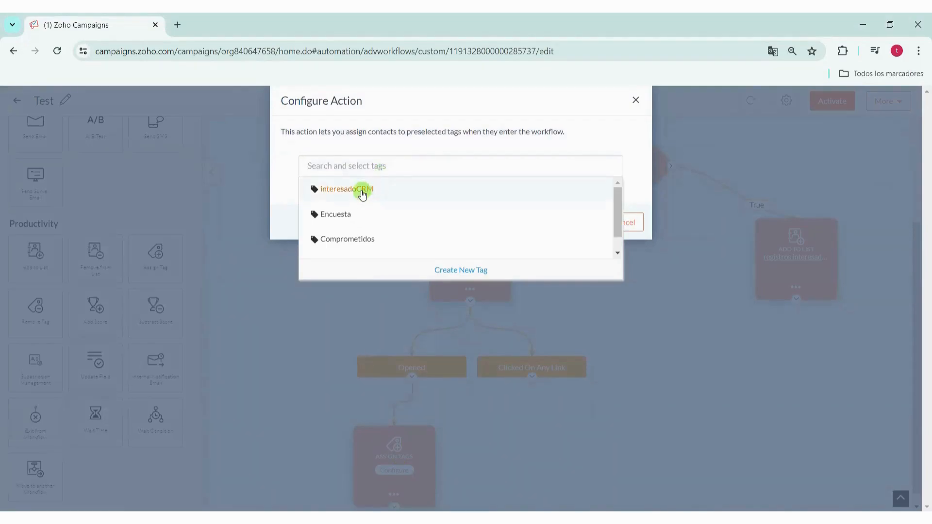
left_click(363, 193)
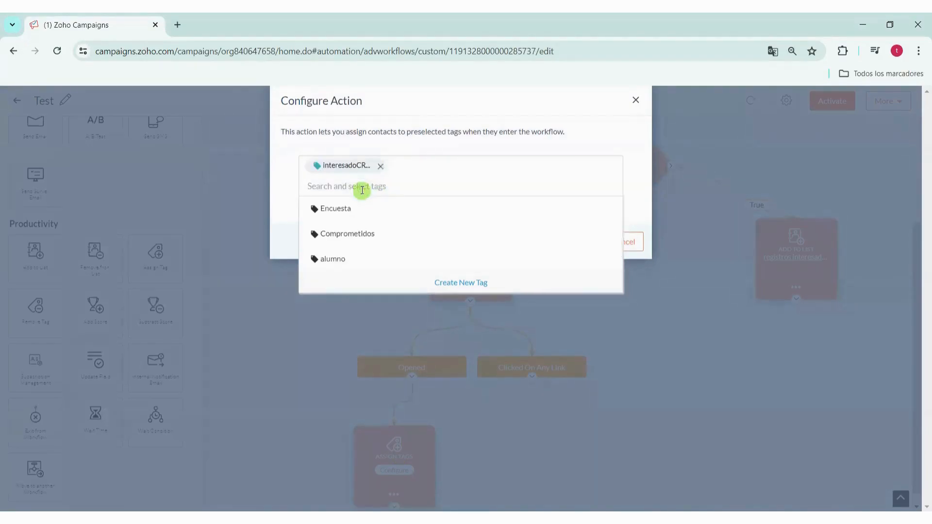
left_click(379, 151)
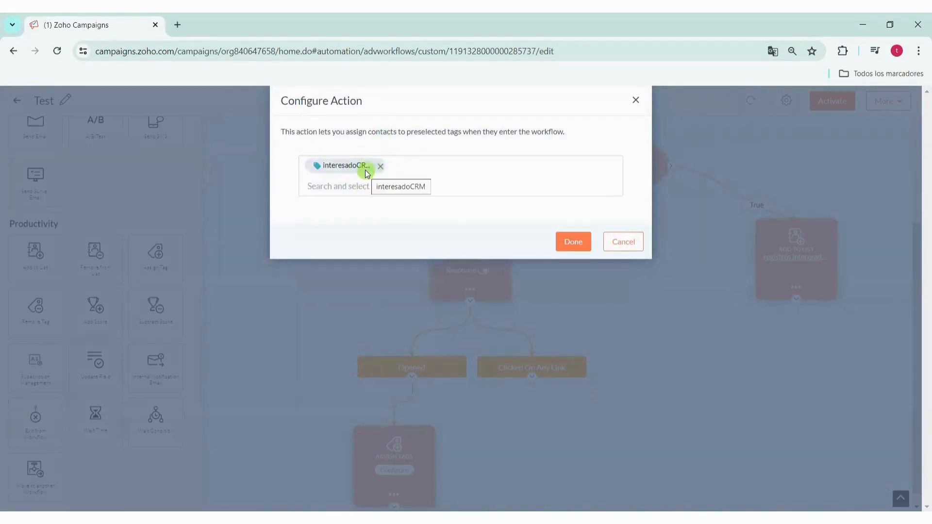
left_click(566, 244)
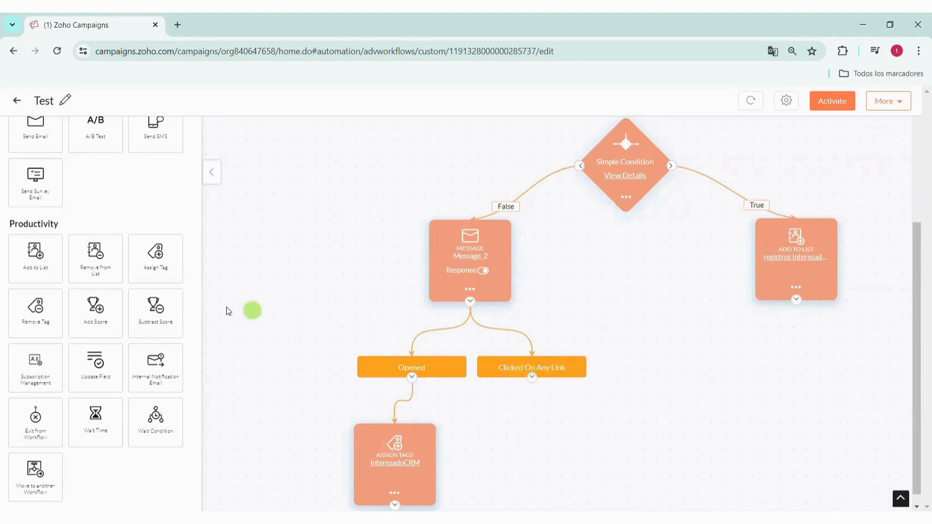
- Add a Wait Time action under the Clicked On Any Link response, set to 2 days and performed only Monday to Friday
scroll(101, 354, "down", 3)
left_click_drag(101, 354, 523, 420)
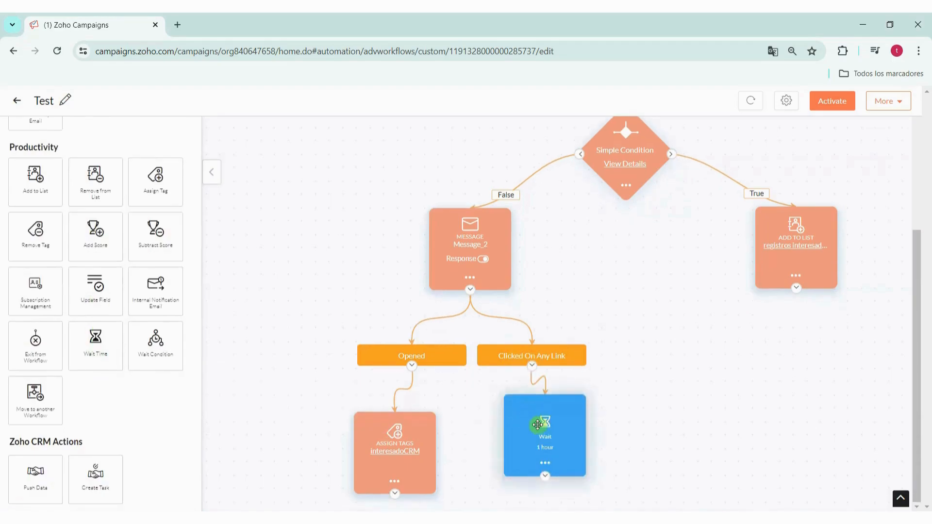
left_click(544, 467)
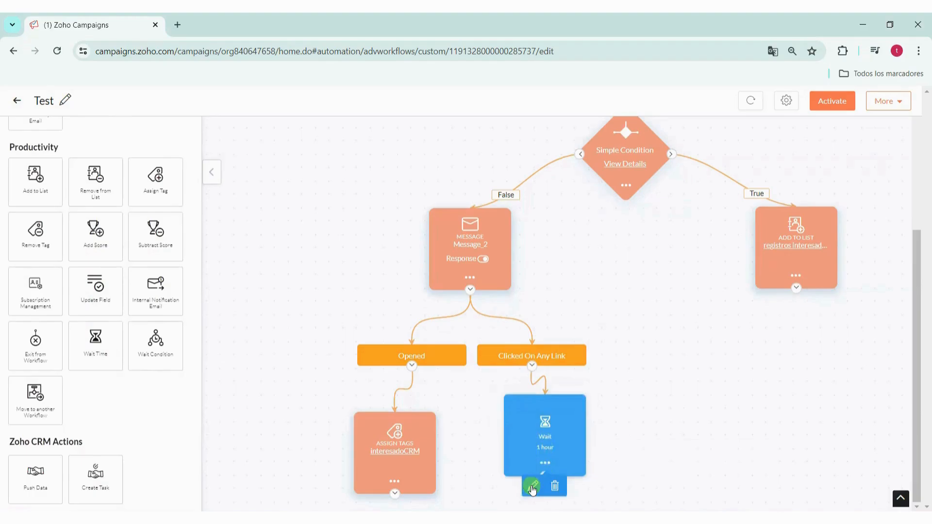
left_click(533, 487)
left_click(654, 201)
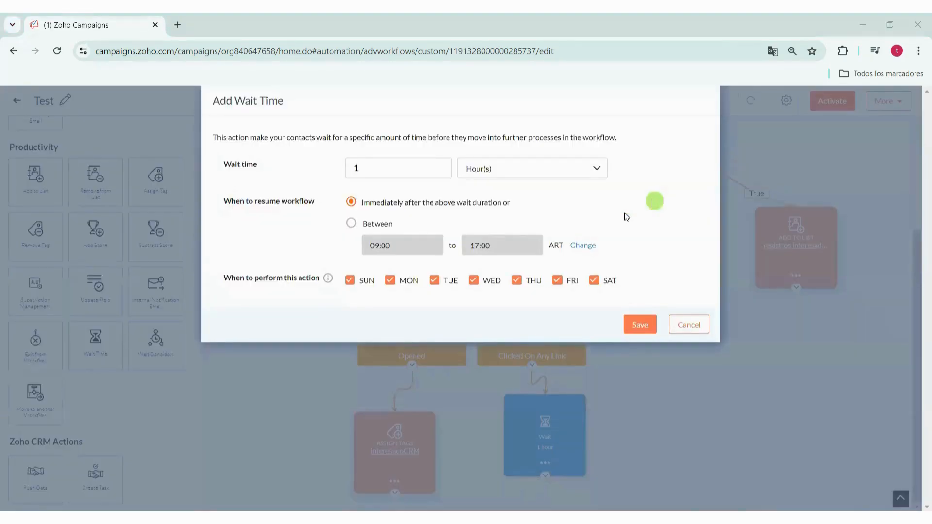
left_click(365, 169)
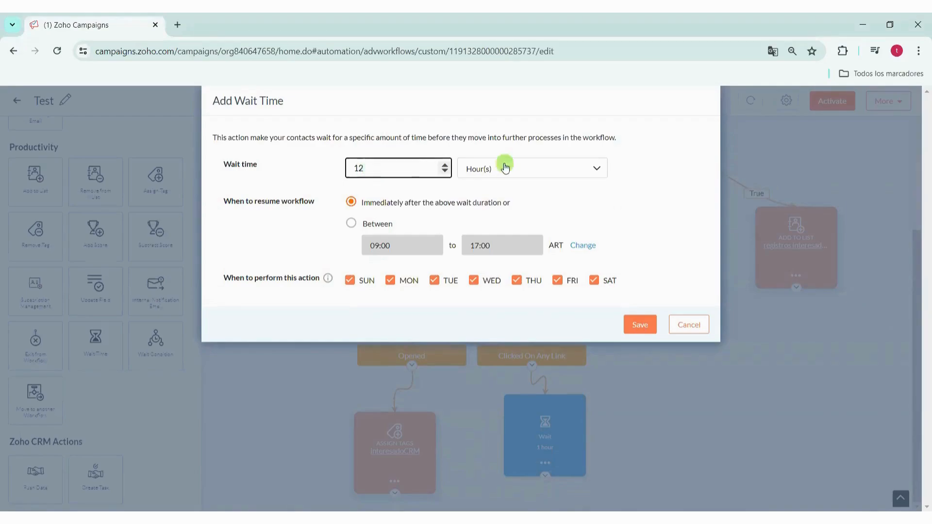
left_click_drag(410, 170, 326, 175)
type("2")
left_click(559, 171)
left_click(509, 204)
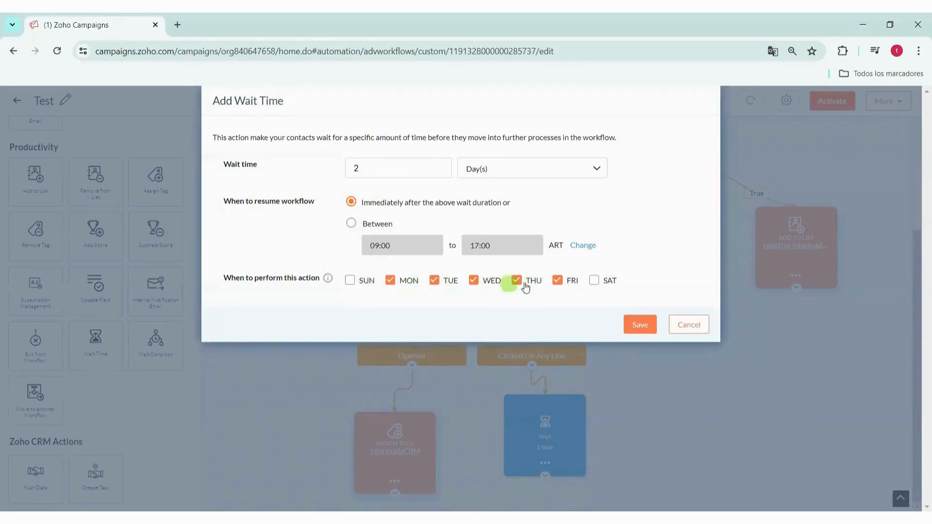
left_click(640, 325)
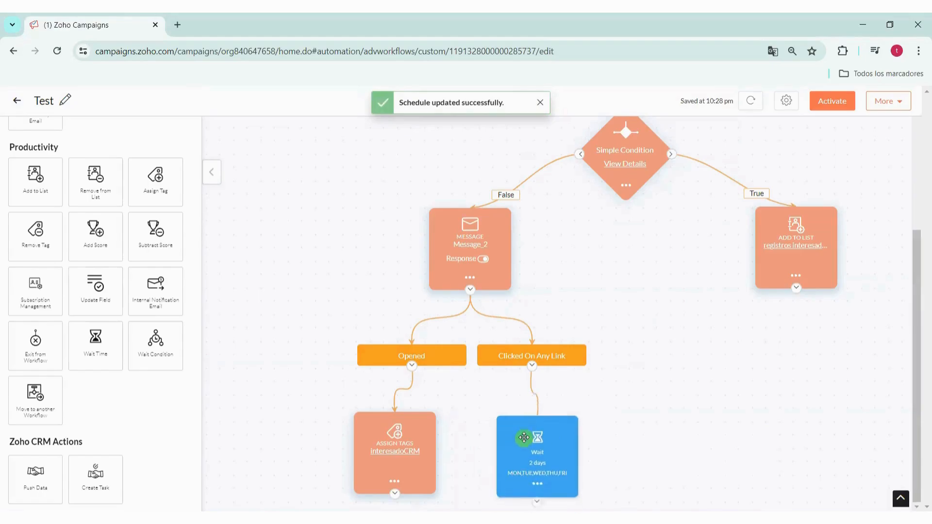
- Add a Push Data action below the Wait block for the Training InterConnecta account, module Contacts, with "Update existing and push new contacts"
left_click_drag(39, 468, 593, 459)
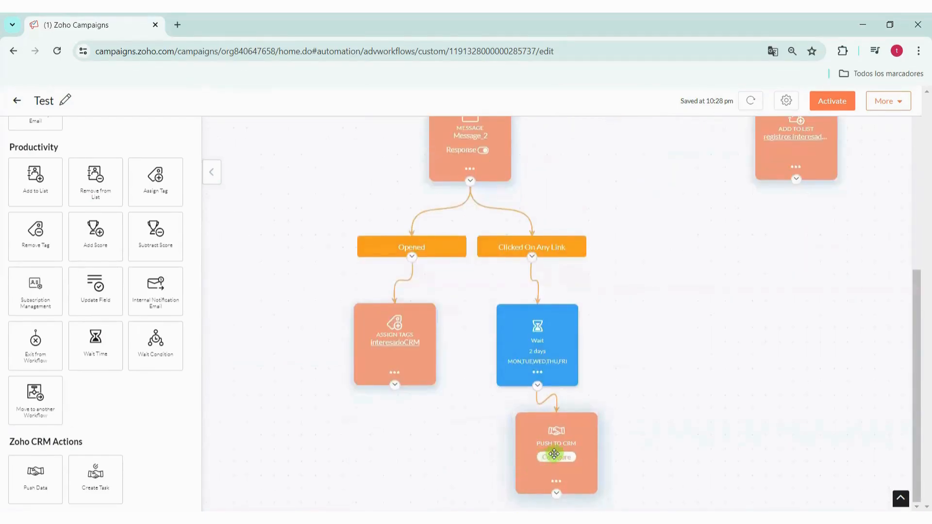
left_click(554, 454)
left_click(460, 173)
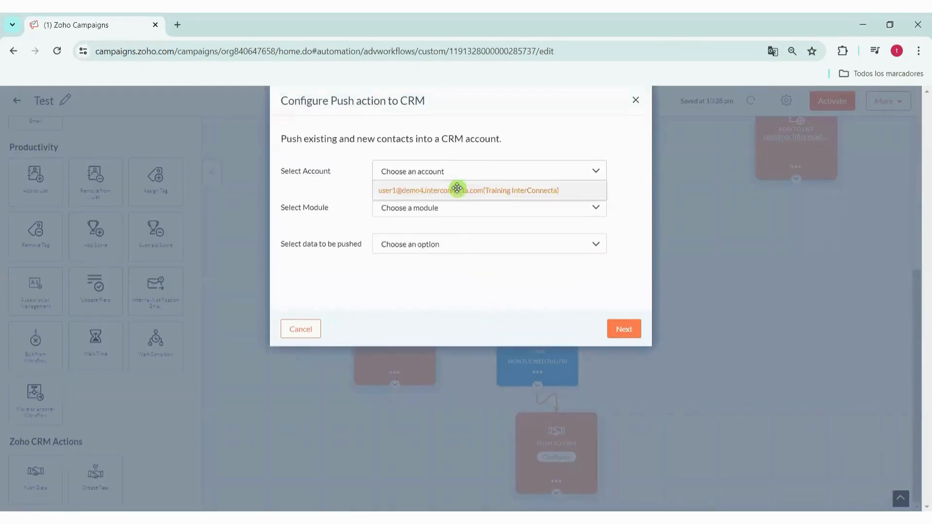
left_click(458, 189)
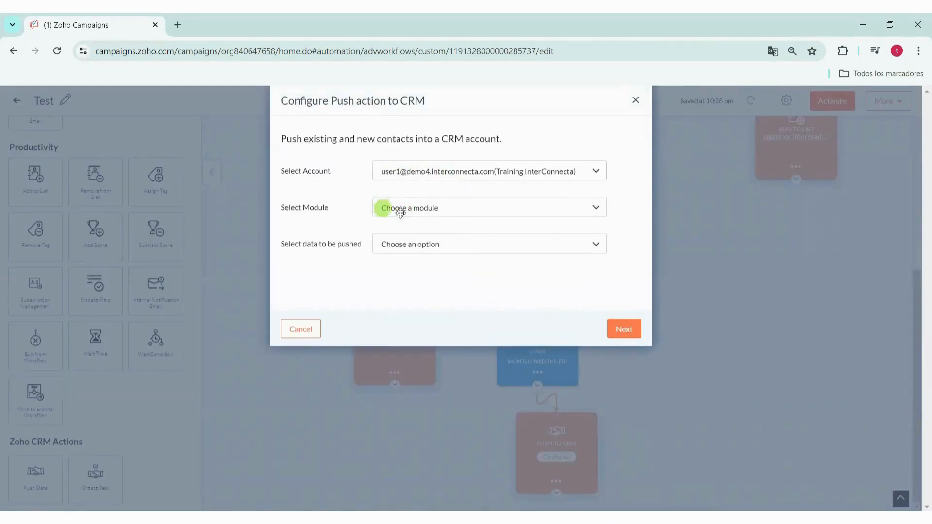
left_click(416, 209)
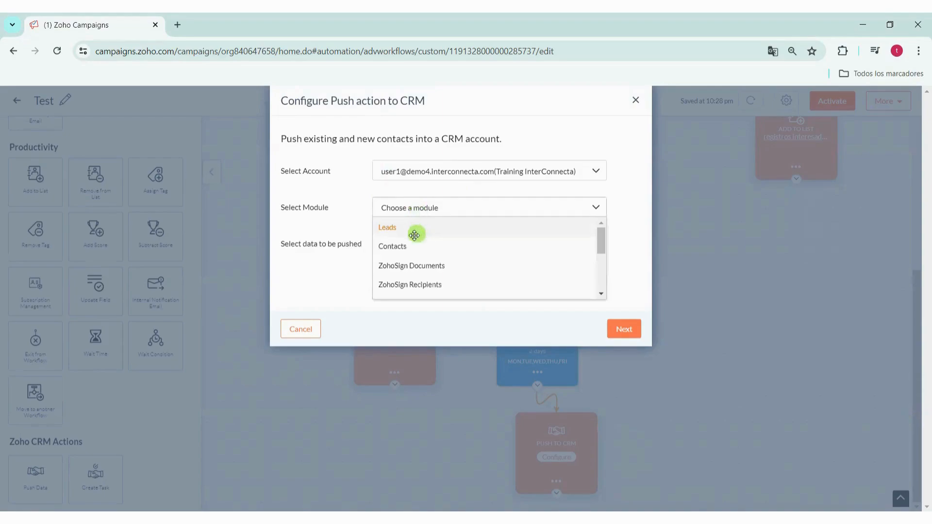
left_click(418, 252)
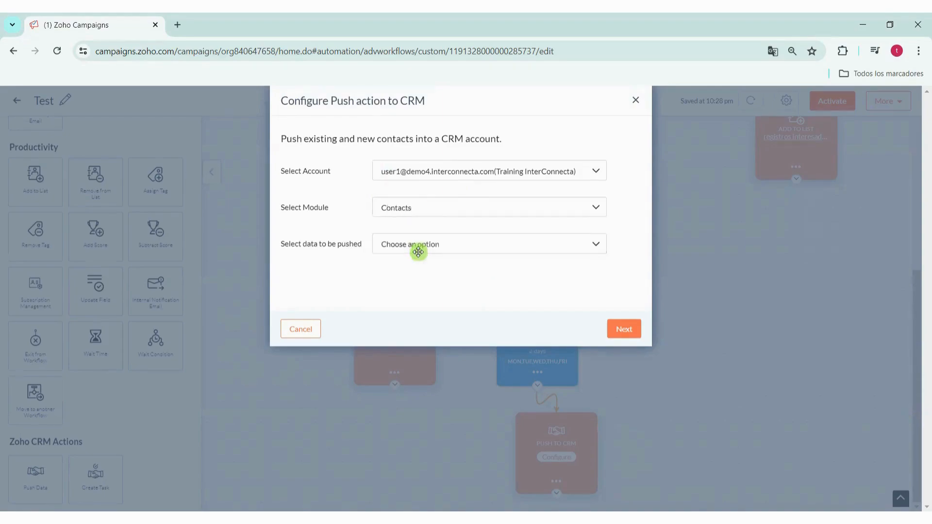
left_click(428, 245)
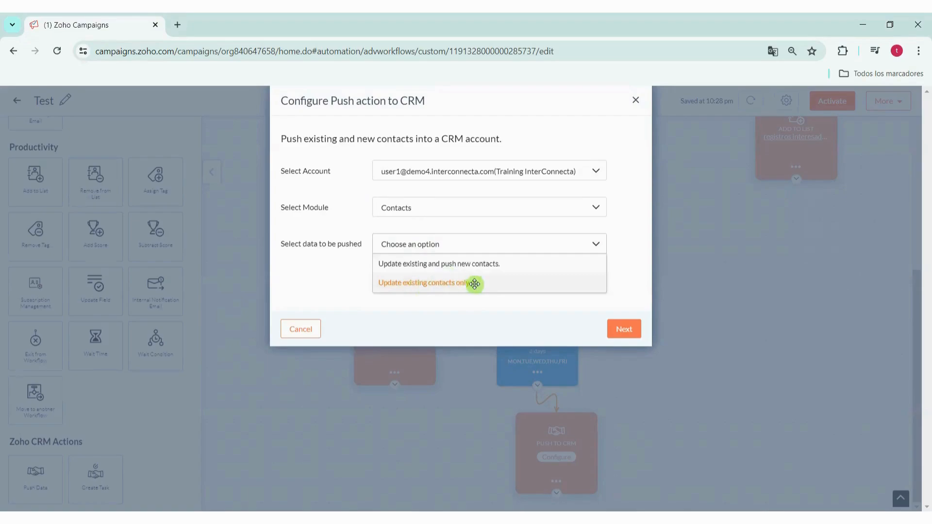
left_click(430, 262)
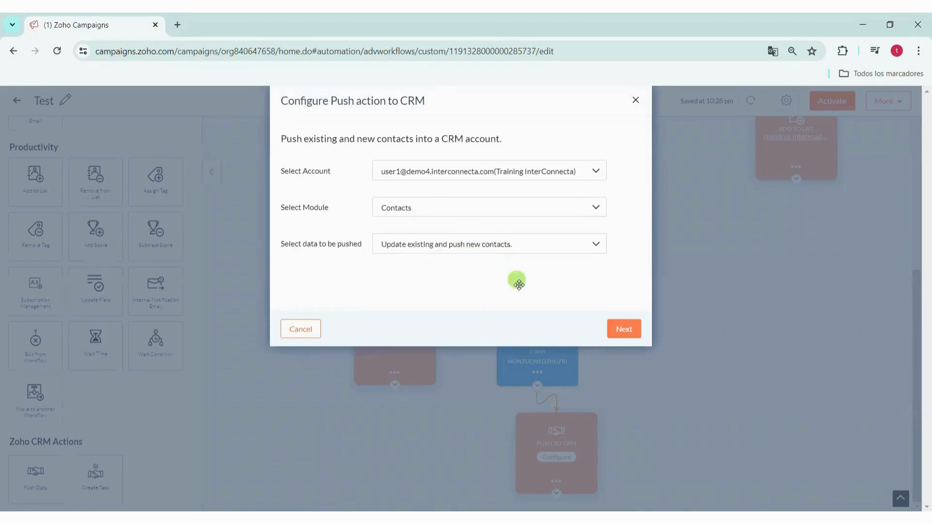
left_click(617, 327)
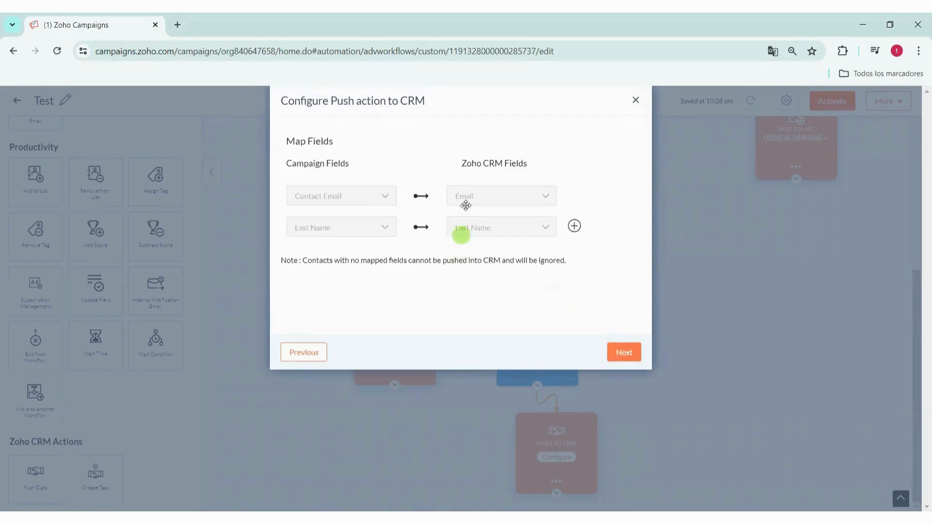
- Add a field mapping from the campaign field First Name to the CRM field First Name
left_click(573, 226)
left_click(335, 259)
type("firs")
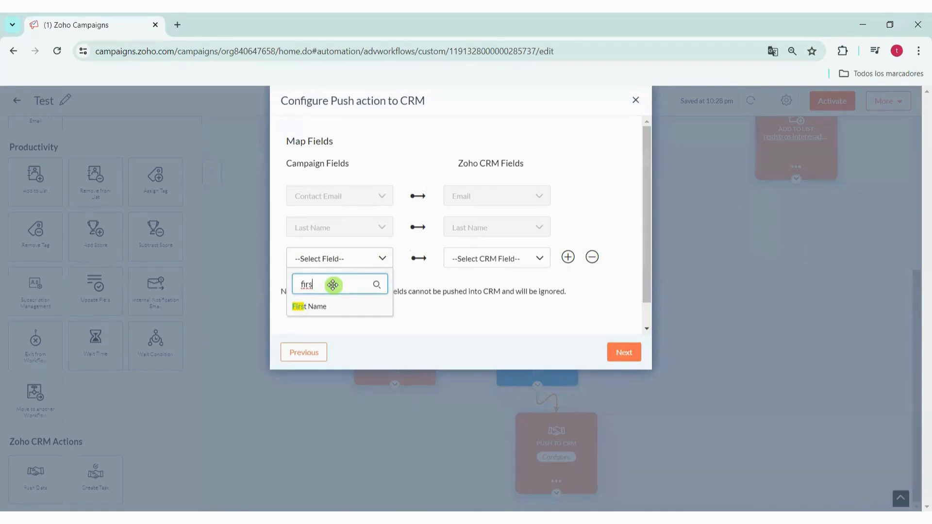
left_click(309, 306)
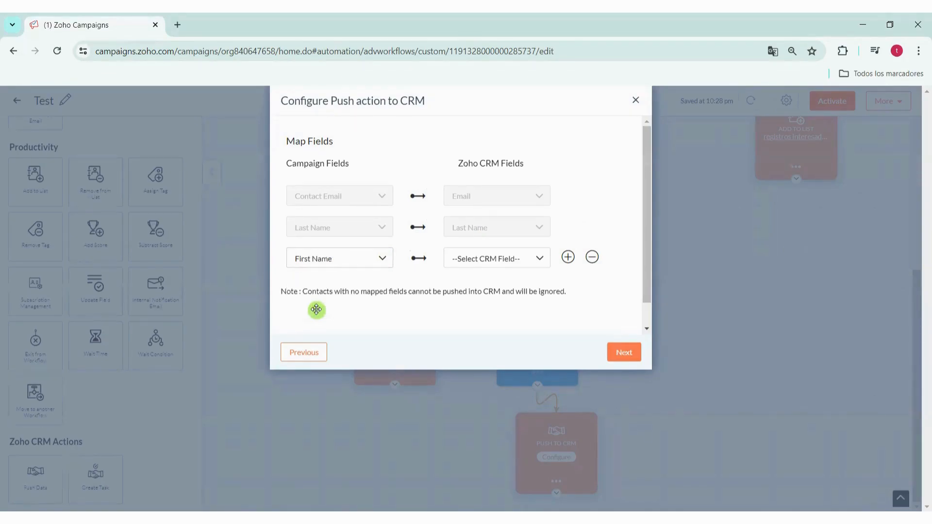
left_click(530, 262)
left_click(491, 325)
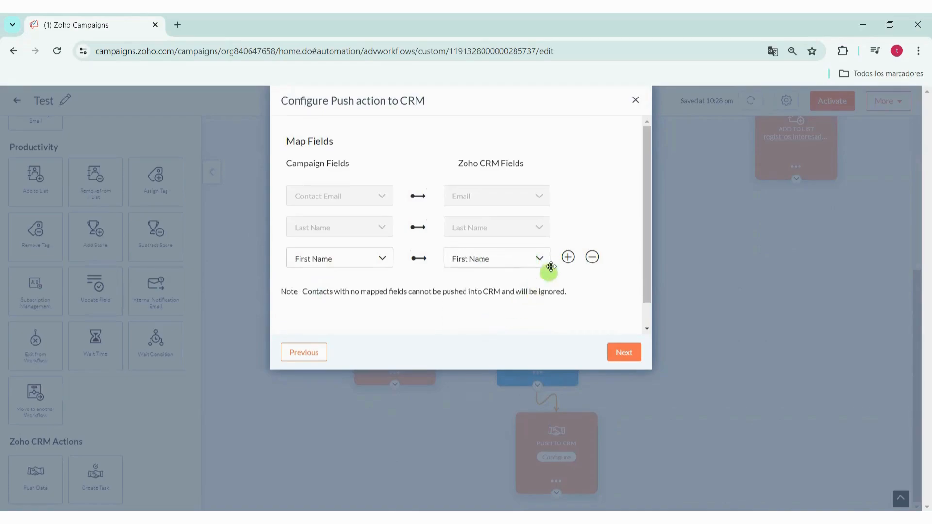
- Add another mapping from the campaign field Phone to the CRM field Phone and continue to the additional actions
left_click(570, 258)
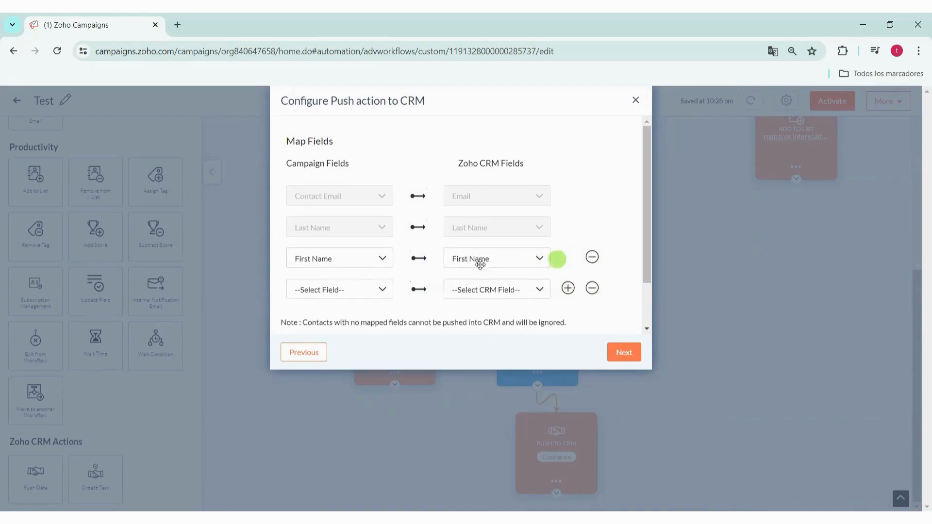
left_click(378, 289)
left_click(360, 312)
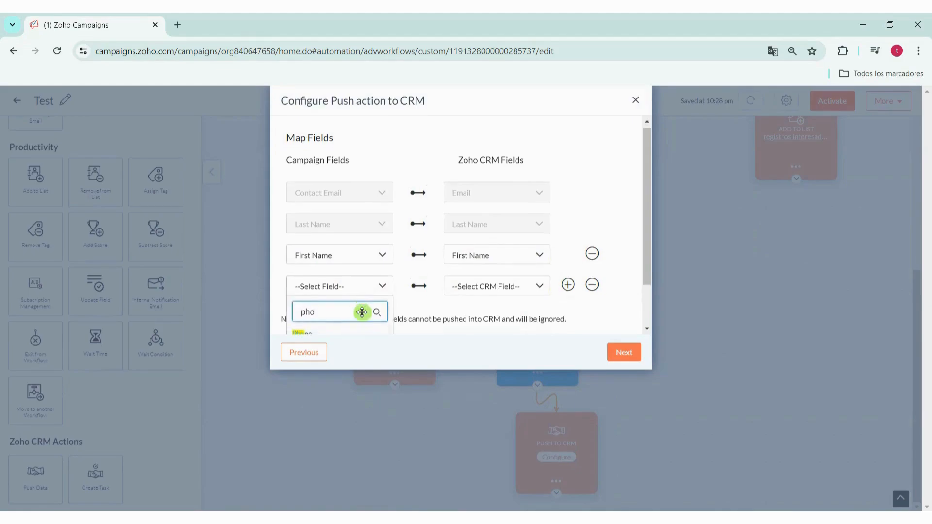
scroll(359, 313, "down", 1)
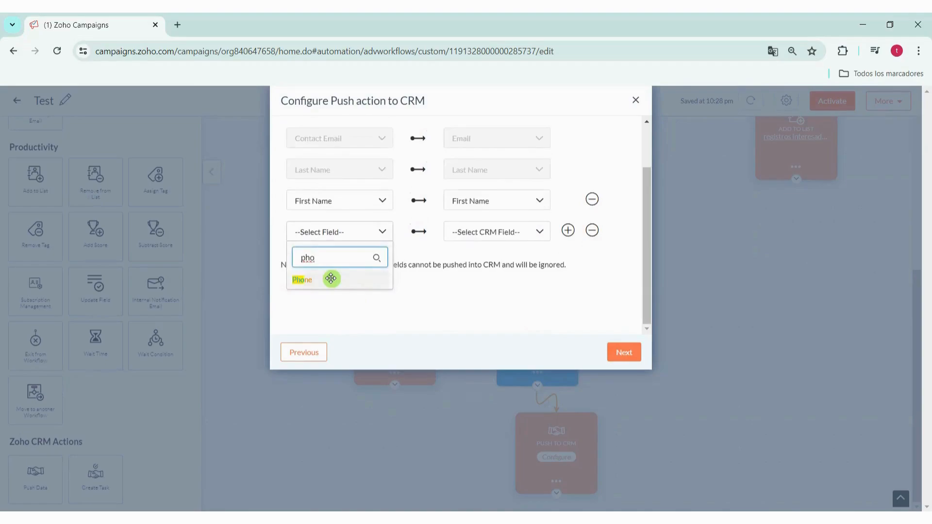
left_click(331, 279)
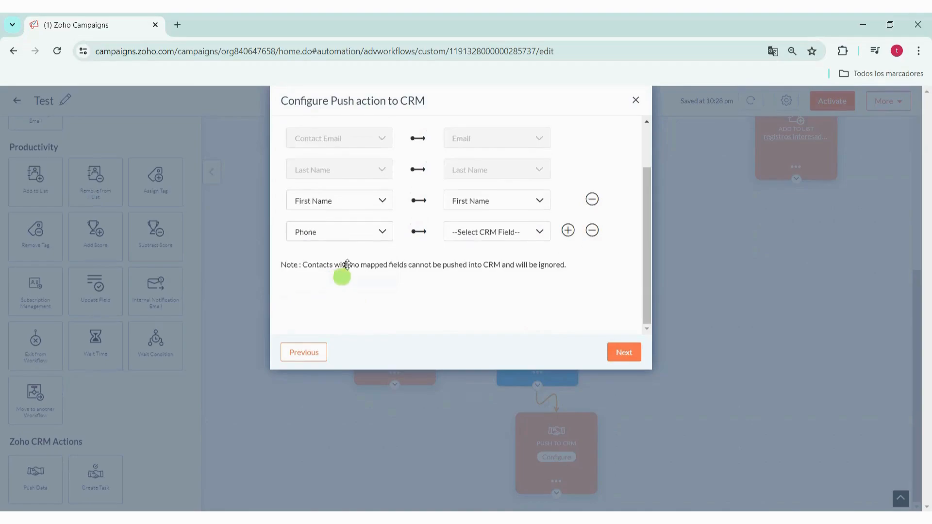
left_click(538, 232)
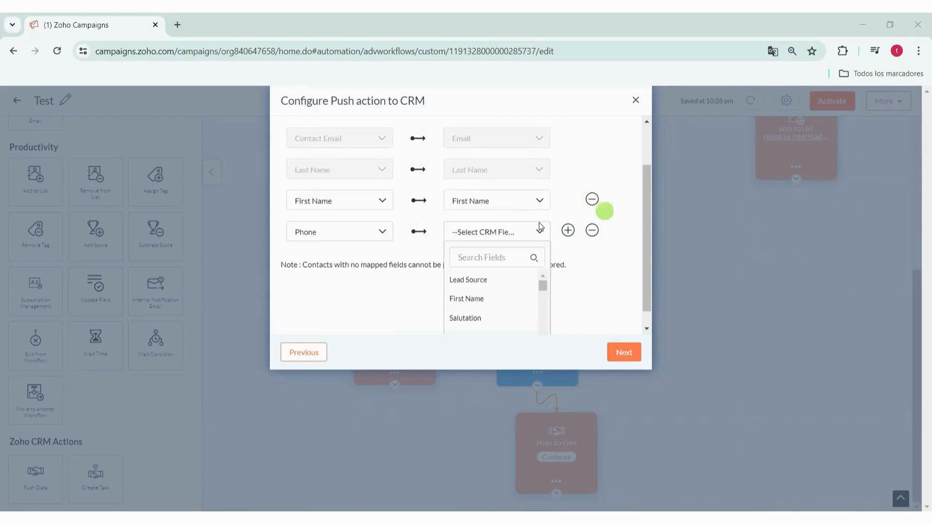
left_click(483, 253)
type("ph")
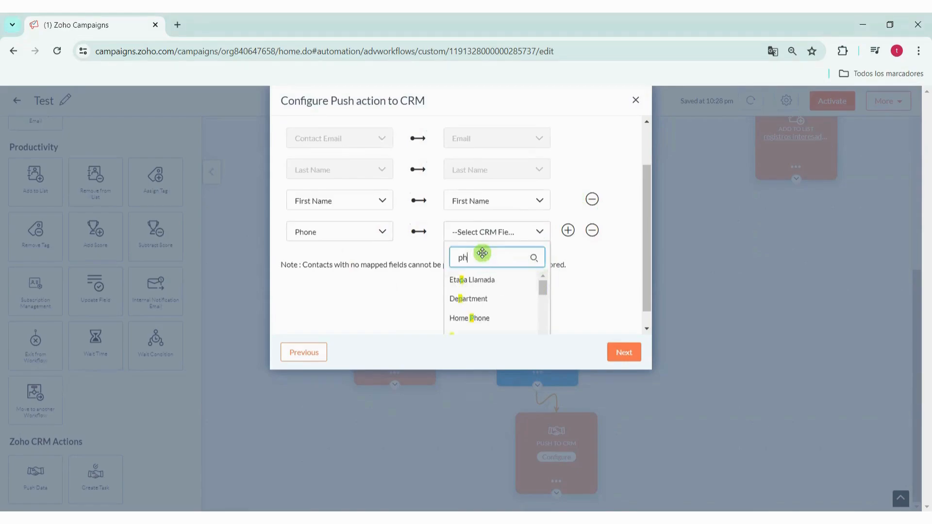
left_click(465, 301)
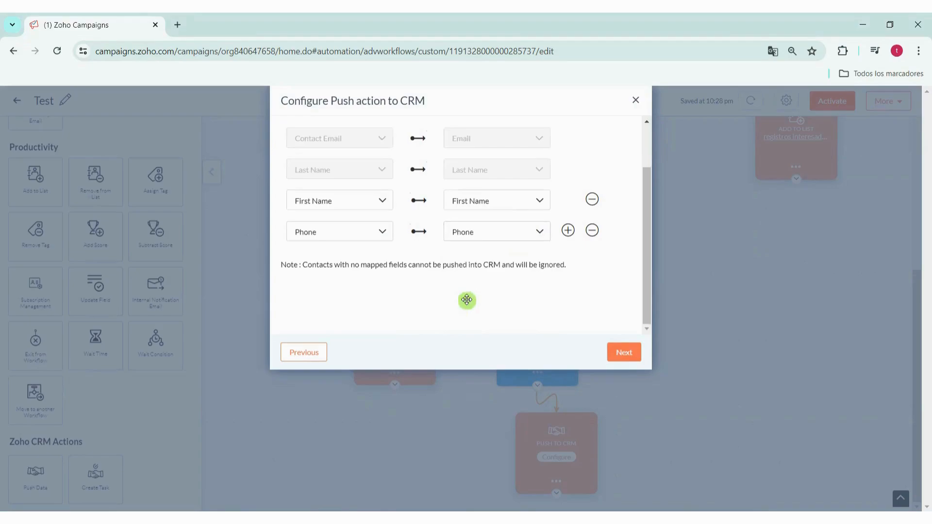
left_click(624, 351)
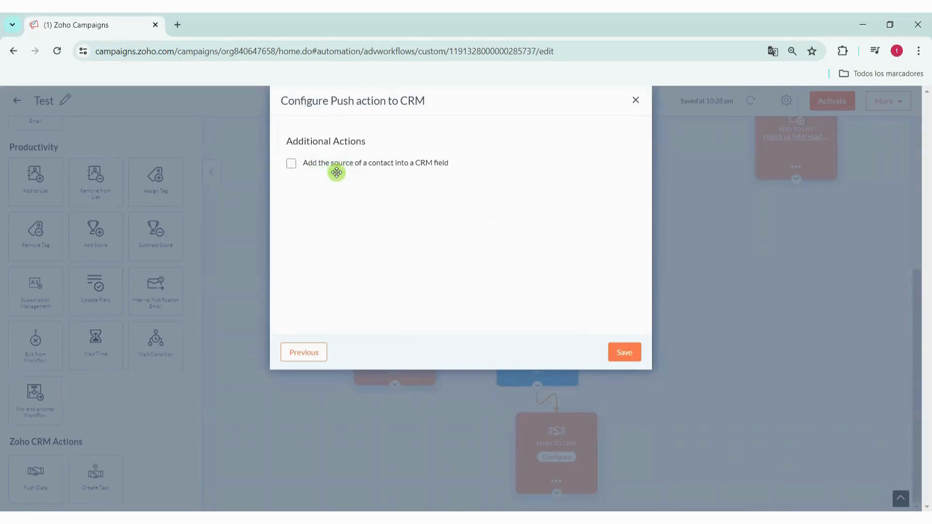
left_click(292, 164)
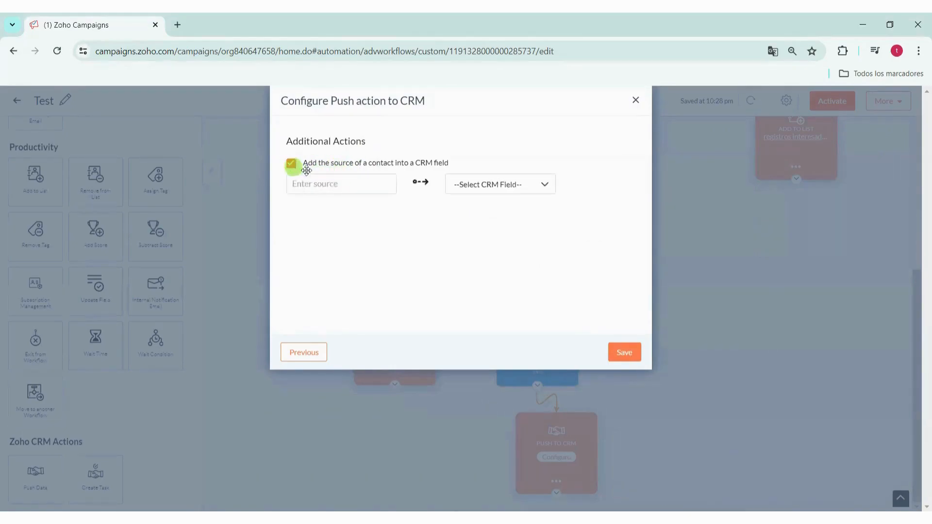
left_click(359, 184)
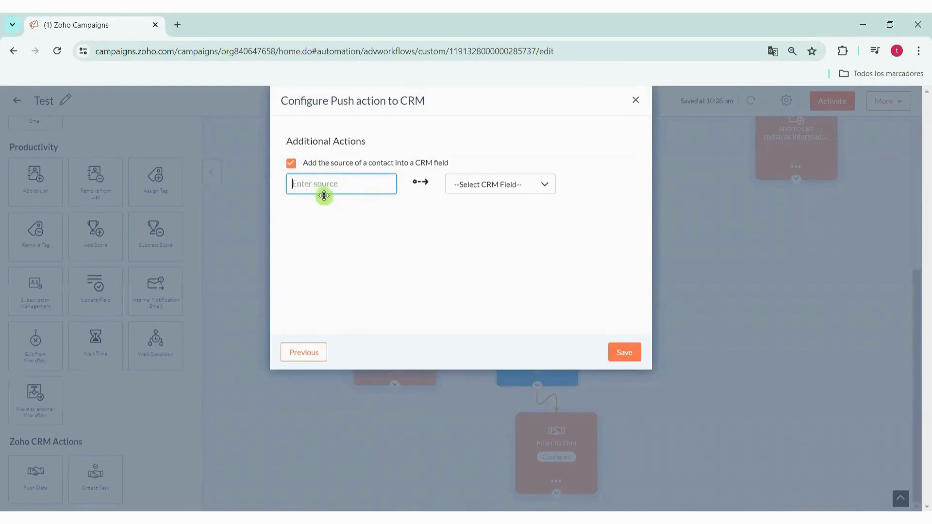
left_click(528, 186)
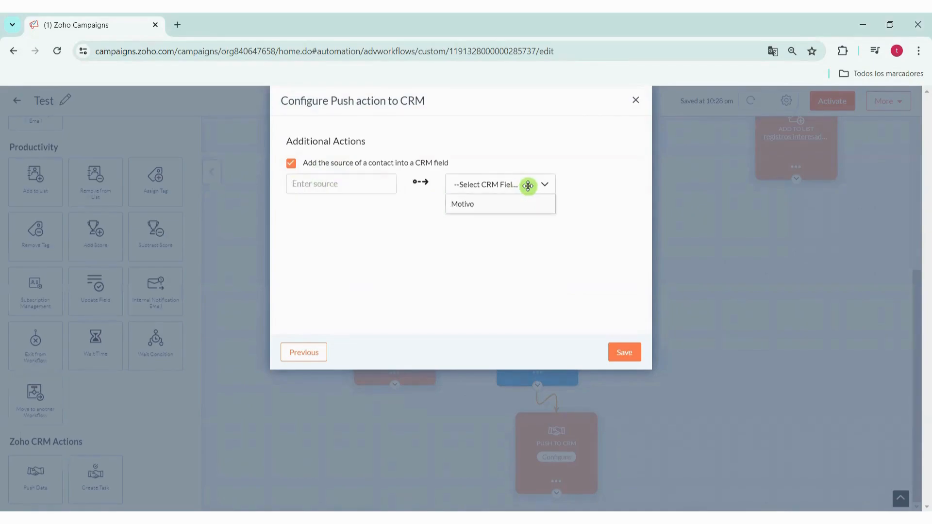
left_click(293, 163)
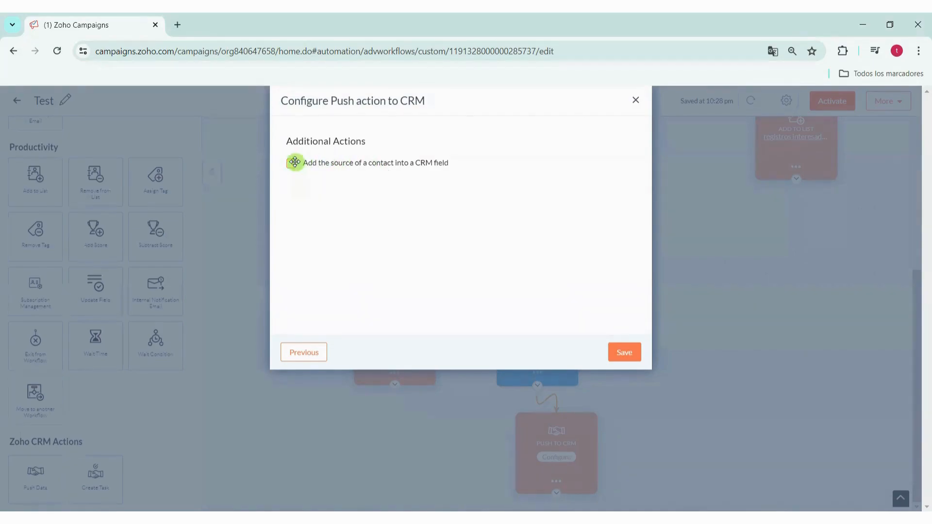
- Save the CRM push action and slightly reposition the Push to CRM and Simple Condition blocks on the canvas
left_click(624, 353)
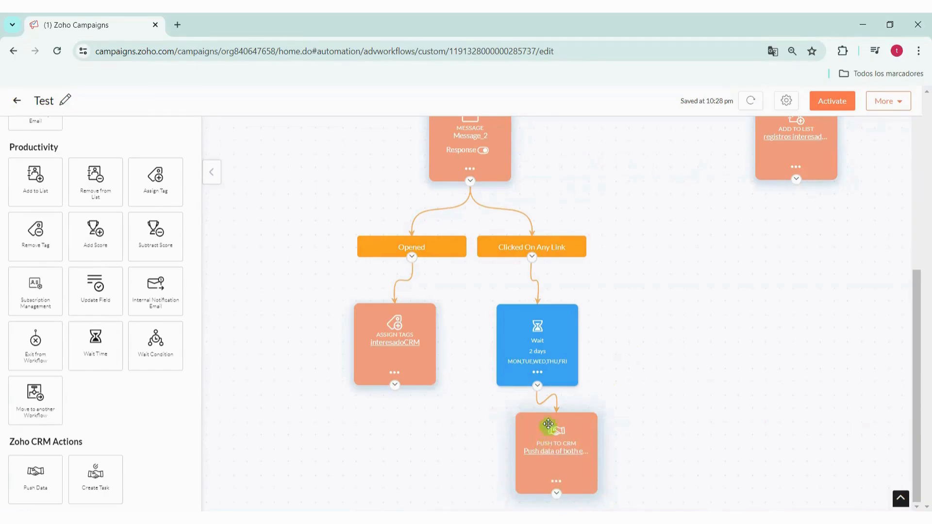
left_click_drag(542, 430, 560, 436)
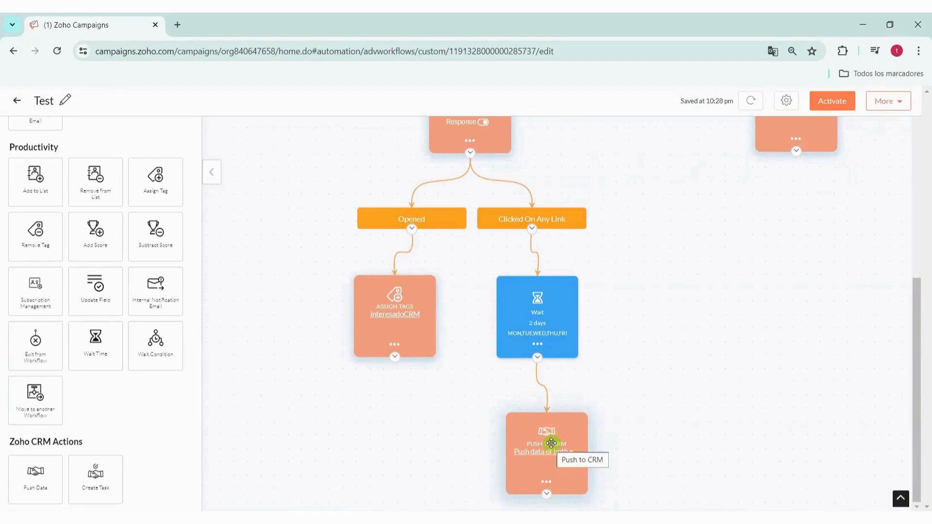
scroll(548, 297, "up", 6)
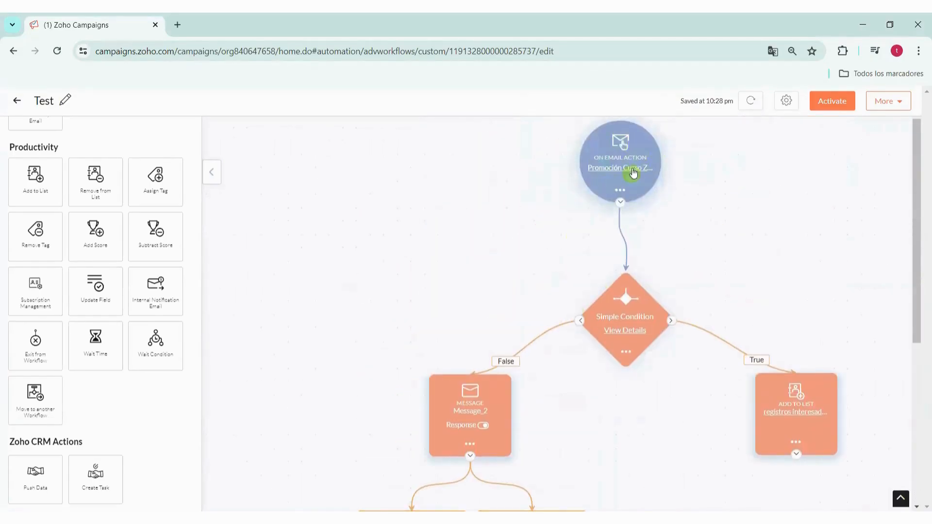
left_click_drag(621, 283, 601, 284)
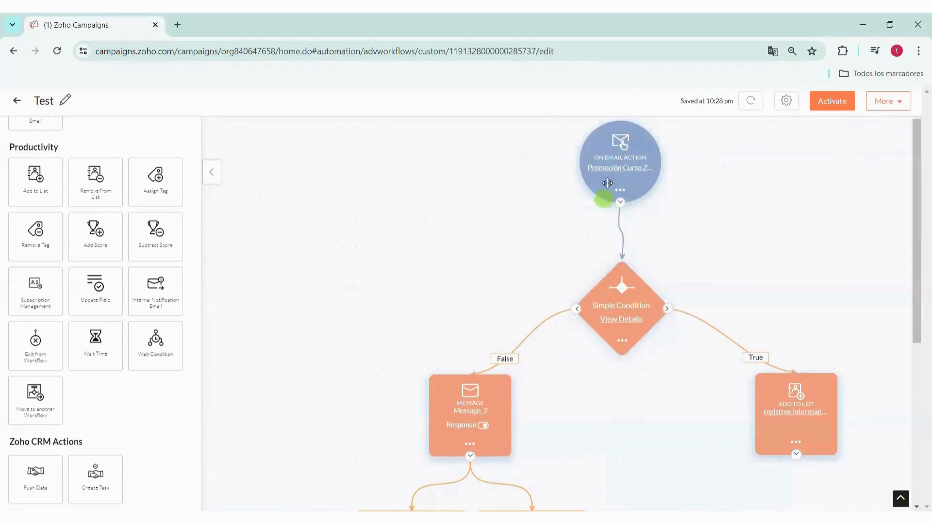
- Place an Exit from Workflow action below the Push to CRM block and delete the connector between the two
scroll(595, 204, "down", 6)
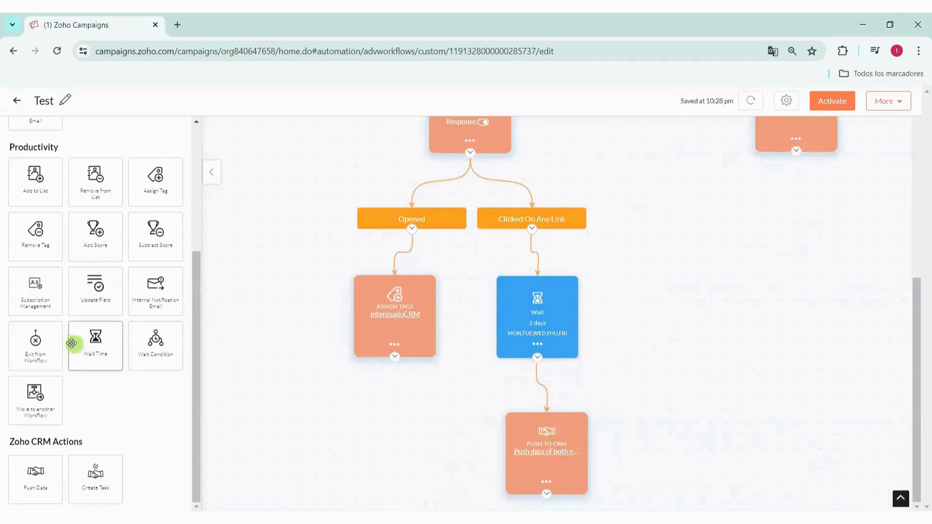
left_click_drag(34, 338, 433, 483)
scroll(382, 450, "down", 2)
scroll(433, 453, "down", 3)
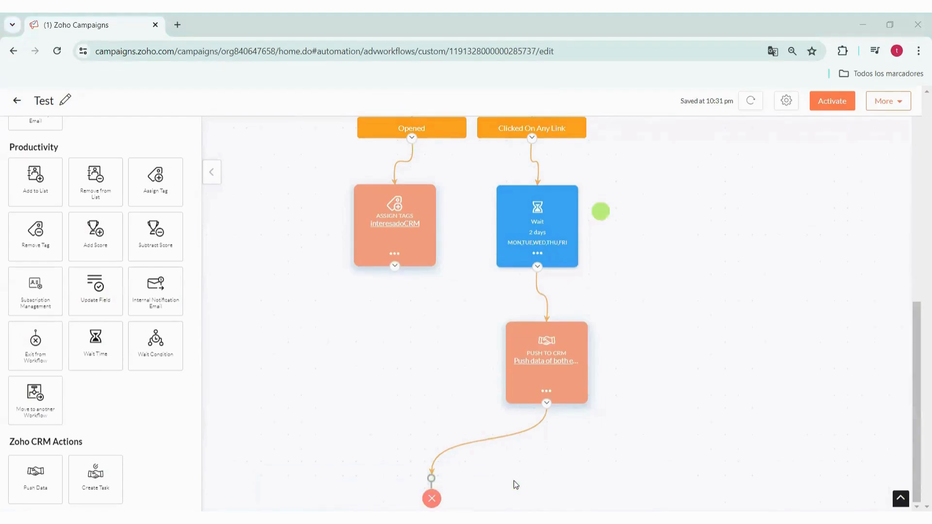
mouse_move(433, 493)
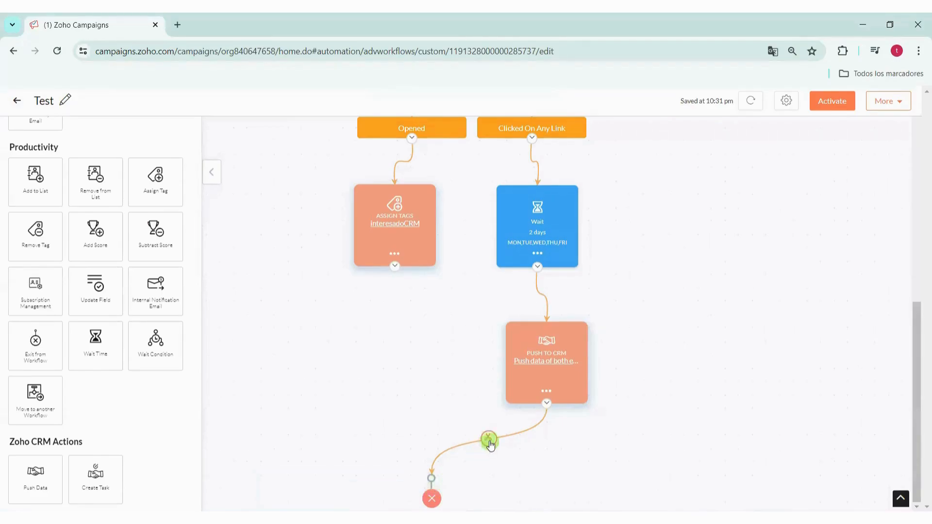
left_click(489, 442)
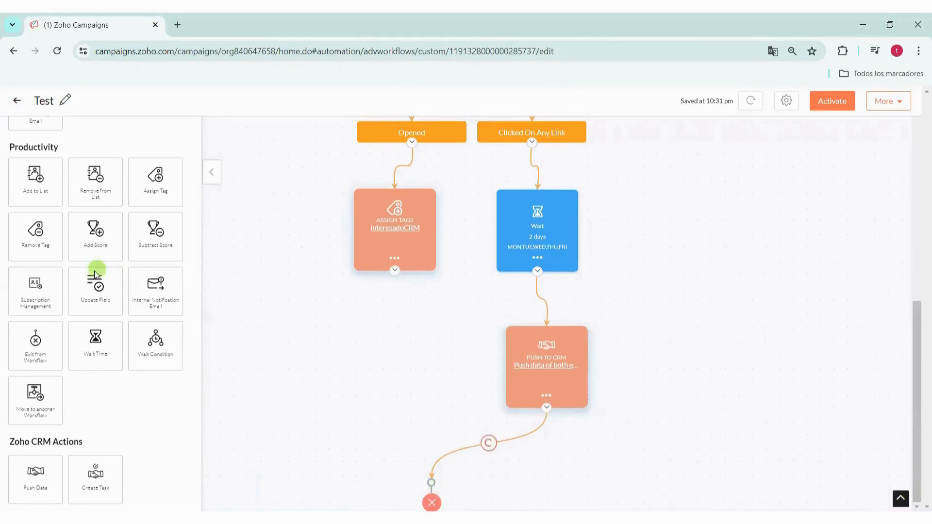
- Place a Merge process below the Assign Tags block and connect Assign Tags to it
scroll(97, 291, "up", 4)
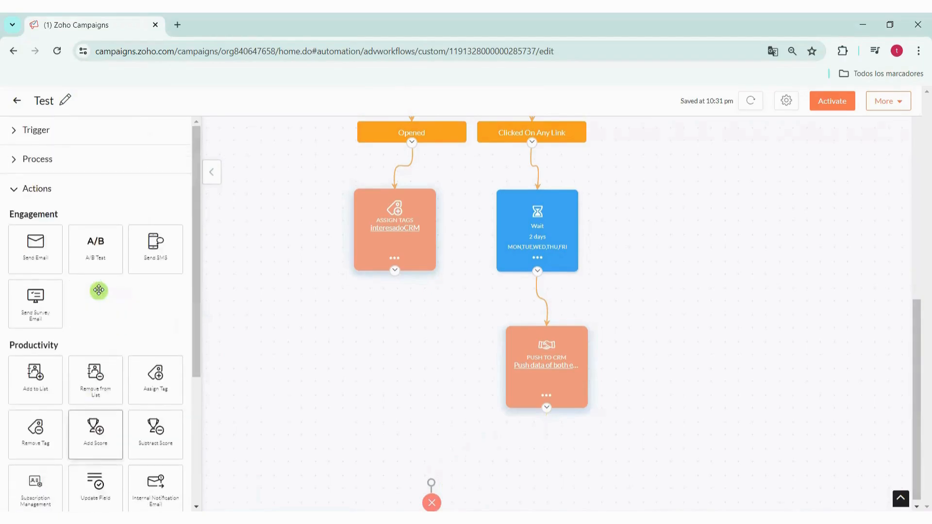
left_click(38, 158)
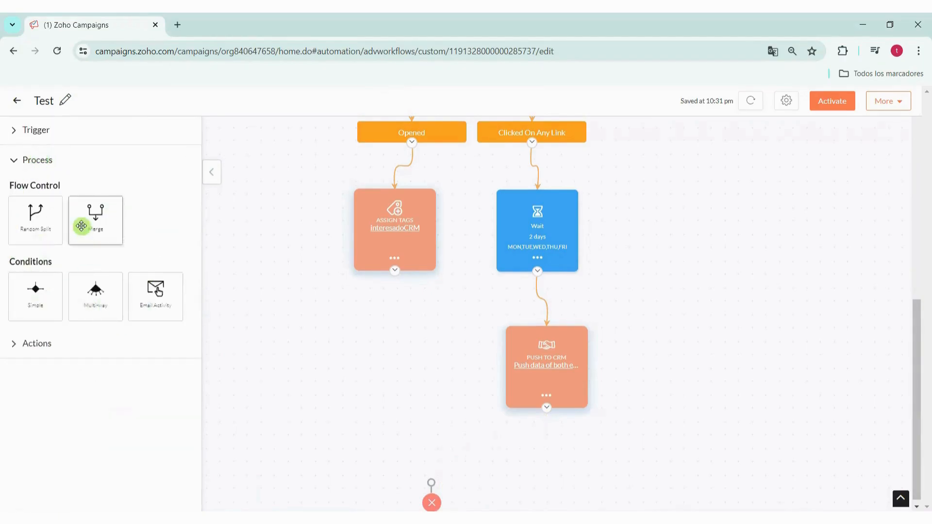
left_click_drag(90, 221, 359, 434)
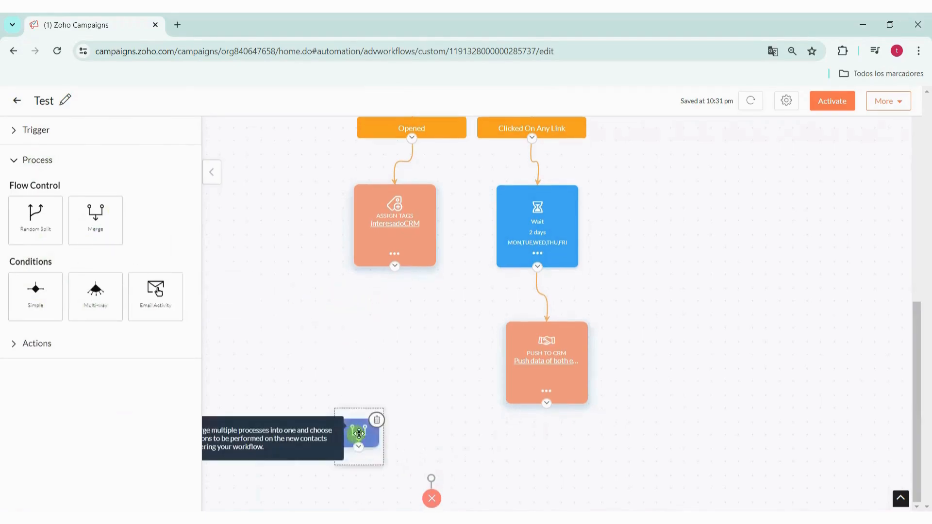
left_click_drag(395, 267, 358, 430)
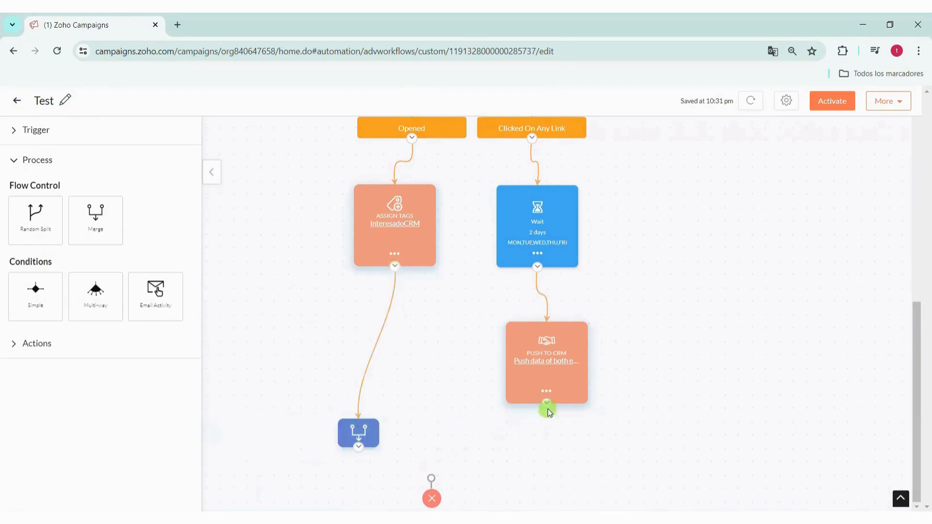
- Connect the Push to CRM block to the Merge, link the Merge to the workflow exit, and shift the Merge slightly closer to the exit
left_click_drag(547, 404, 427, 475)
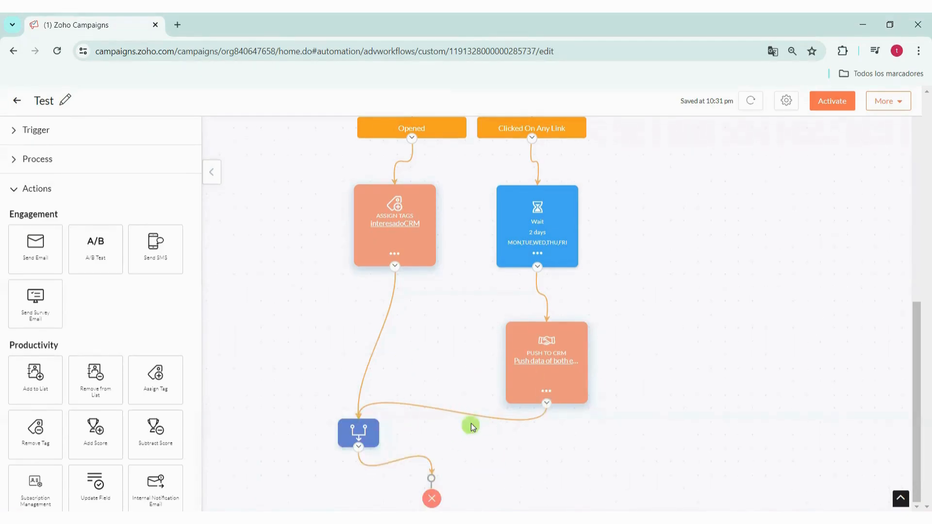
scroll(471, 424, "up", 1)
scroll(471, 423, "up", 2)
scroll(473, 422, "down", 2)
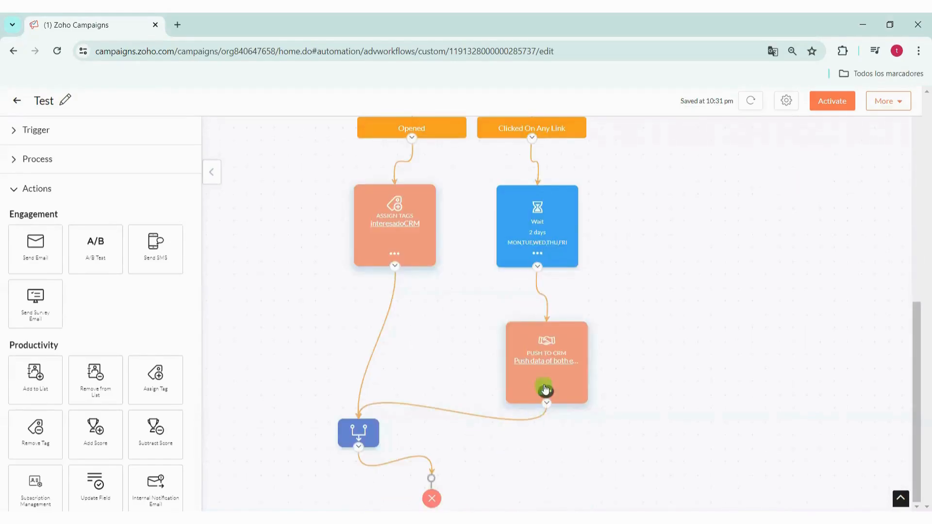
left_click_drag(365, 444, 385, 452)
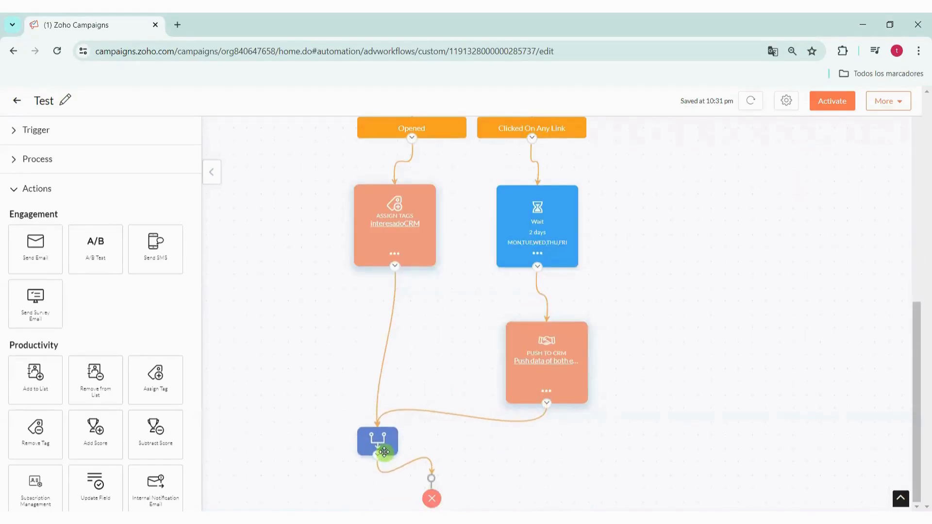
- Review the workflow's contact criteria settings and apply them with exit criteria disabled and contacts not meeting the trigger kept in the workflow
scroll(430, 435, "up", 9)
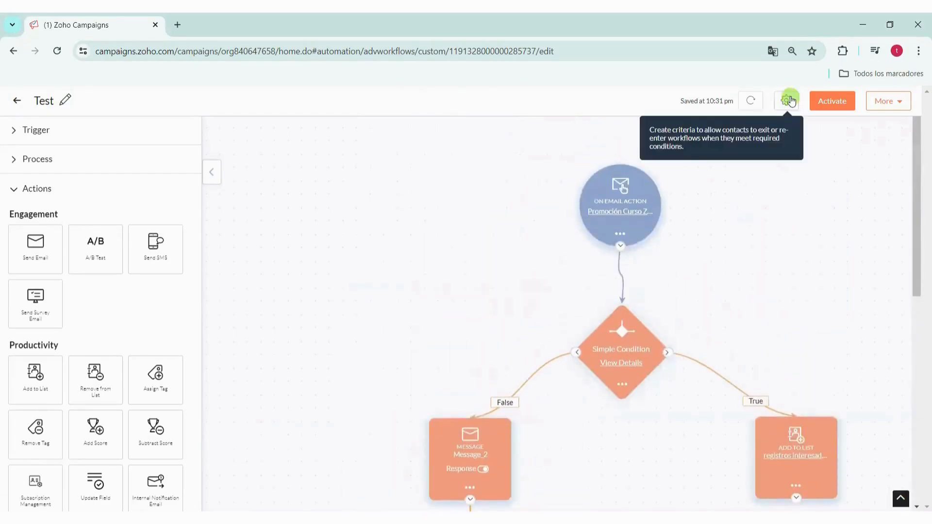
left_click(788, 100)
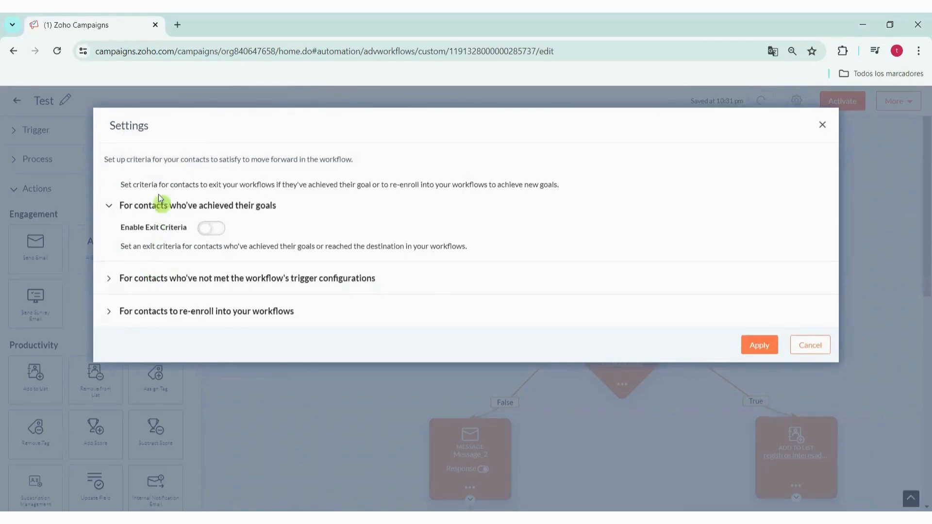
left_click(109, 207)
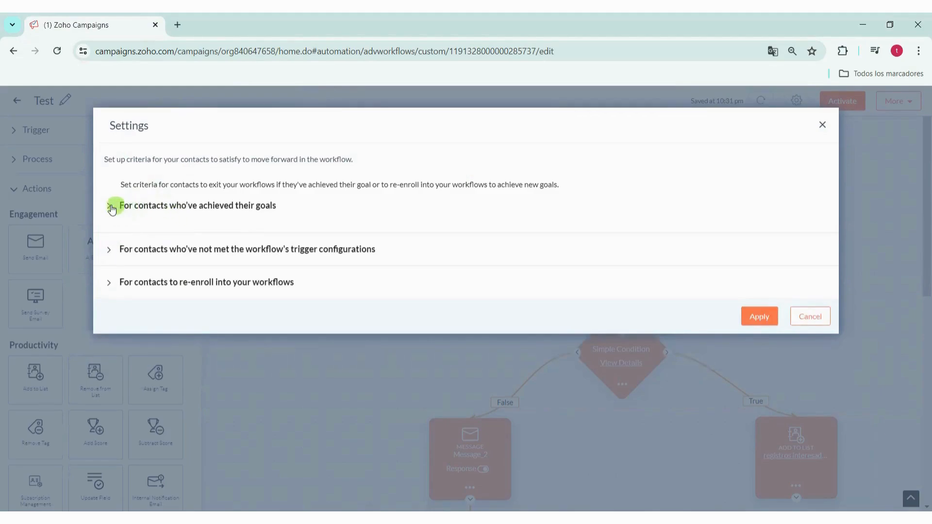
left_click(110, 208)
left_click(211, 228)
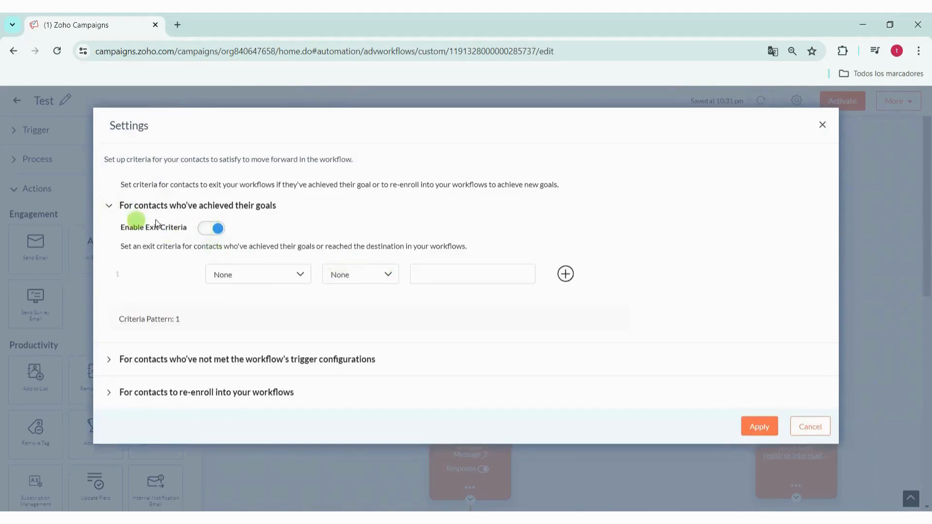
left_click(214, 238)
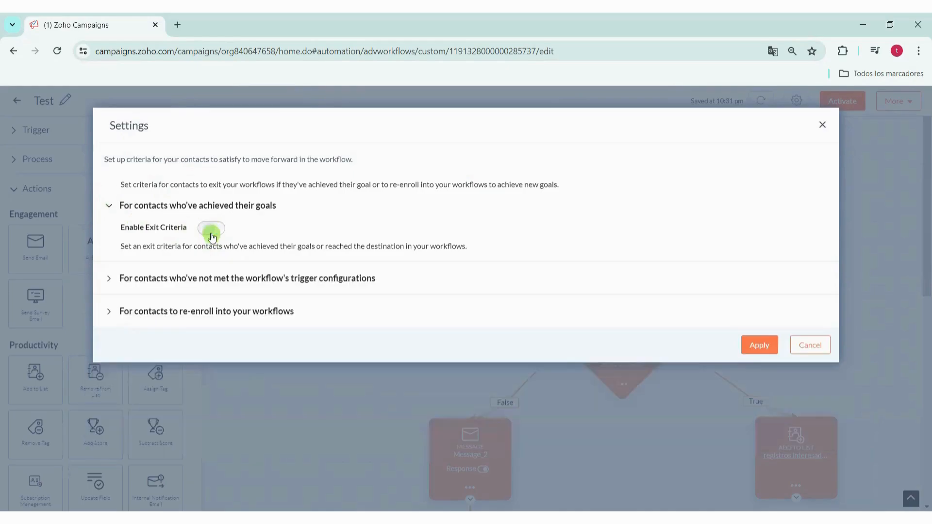
left_click(116, 283)
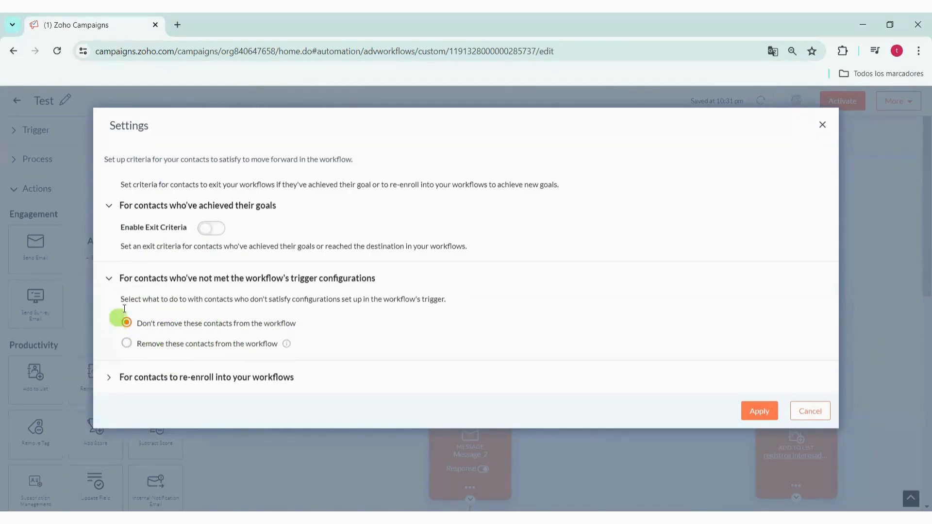
left_click(110, 279)
left_click(760, 344)
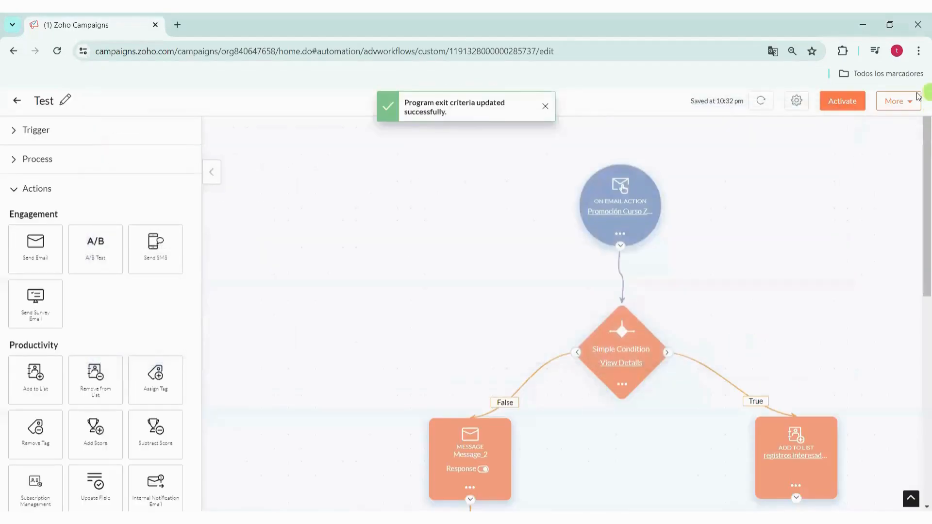
- Check the additional workflow options, activate the Test workflow and launch it
left_click(907, 100)
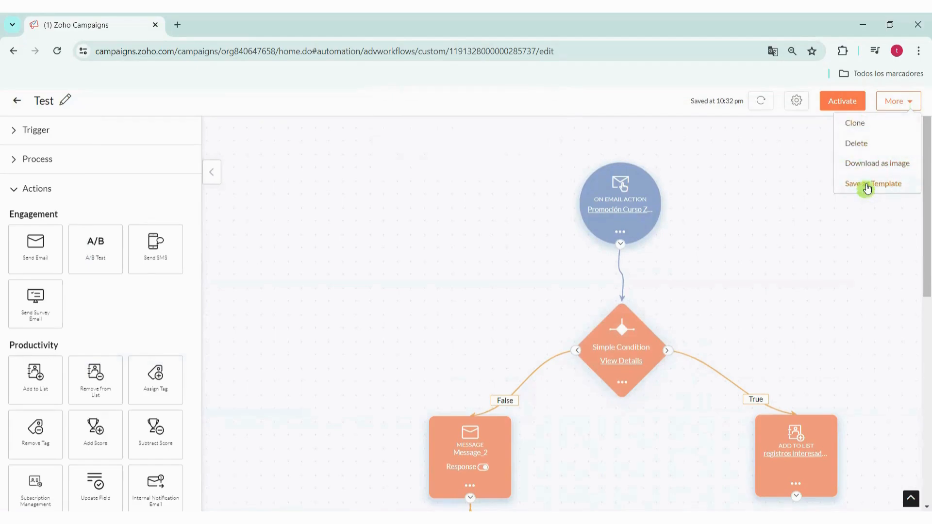
left_click(833, 108)
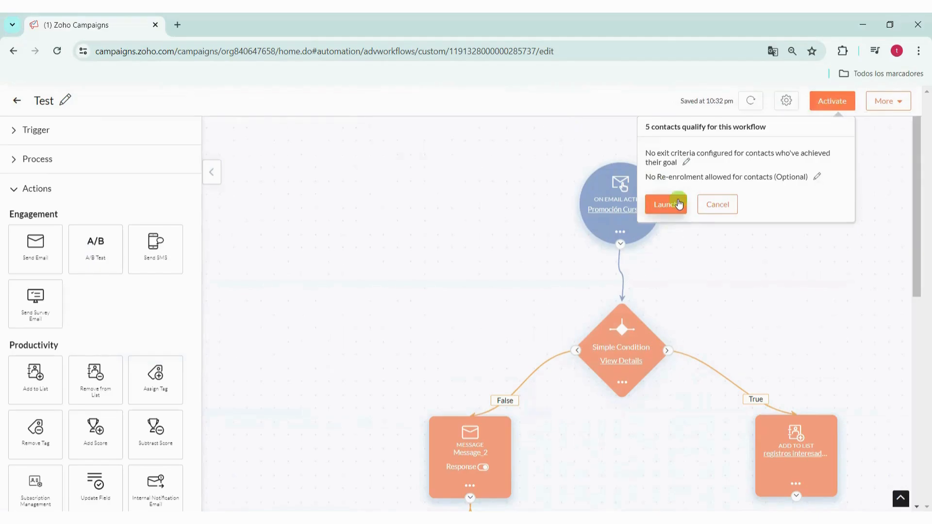
left_click(679, 203)
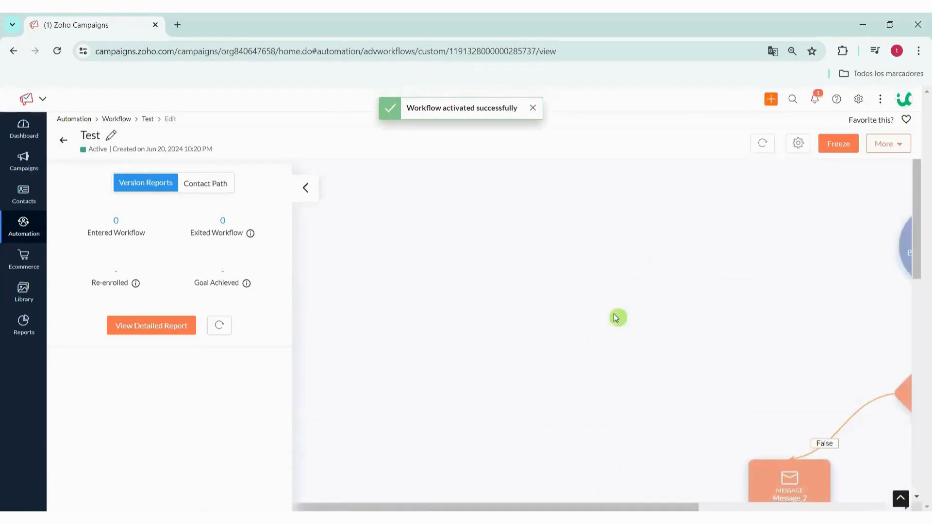
- Look over the launched workflow's diagram and its additional management options
left_click_drag(527, 503, 724, 504)
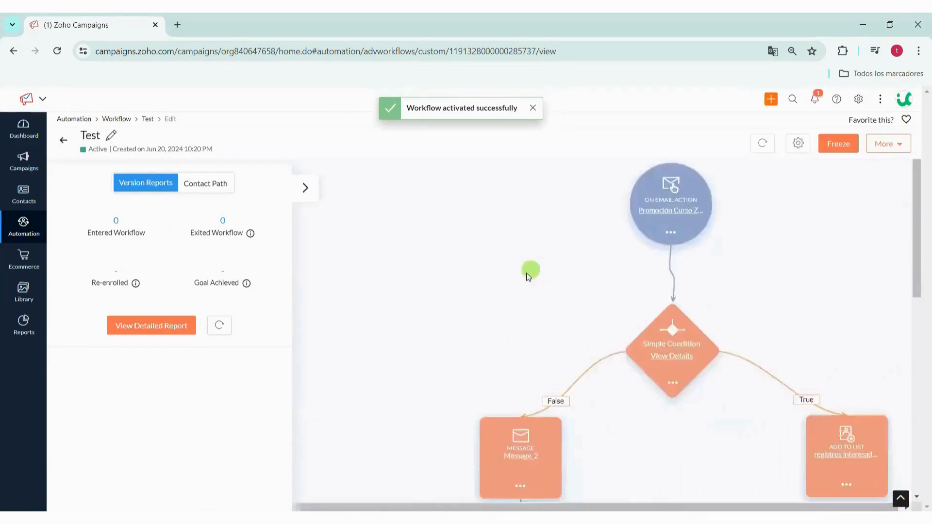
scroll(522, 281, "down", 10)
scroll(506, 298, "up", 10)
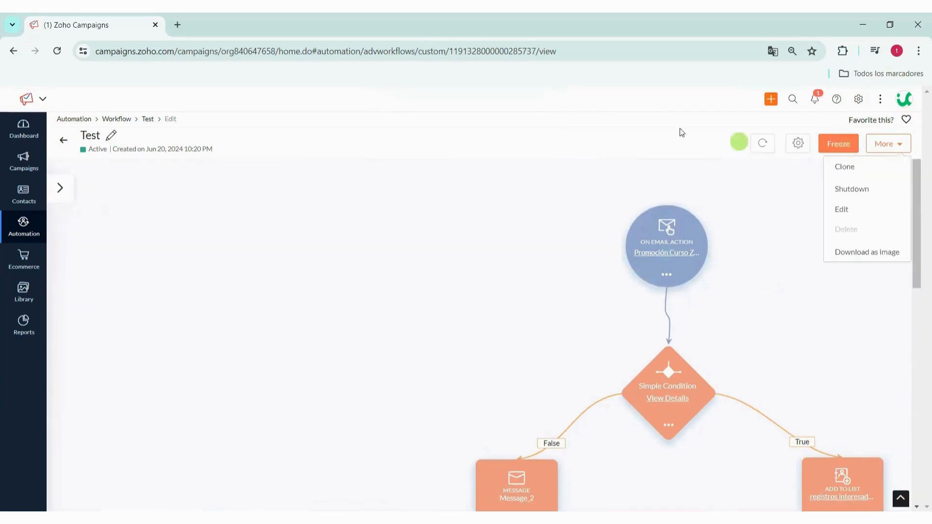
left_click(682, 133)
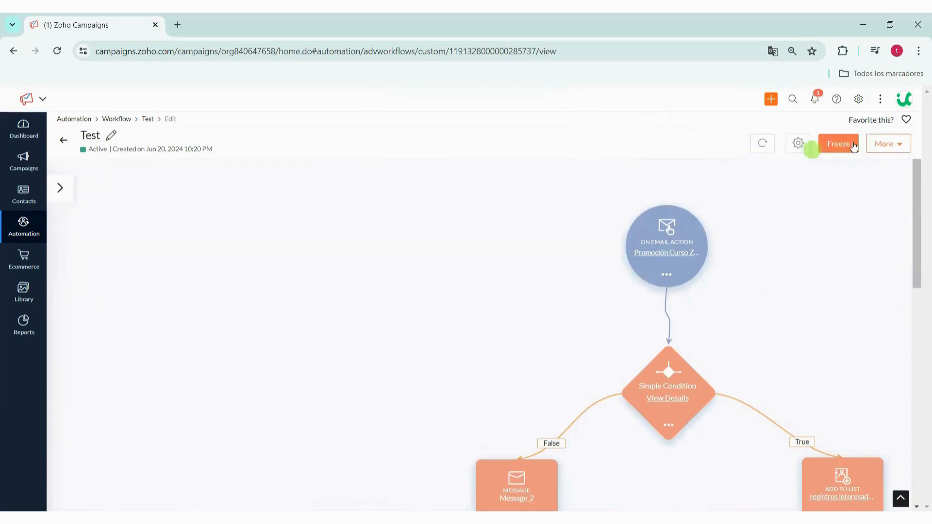
- View the workflow's version reports and the contact path form for tracing a contact by email address
left_click(60, 188)
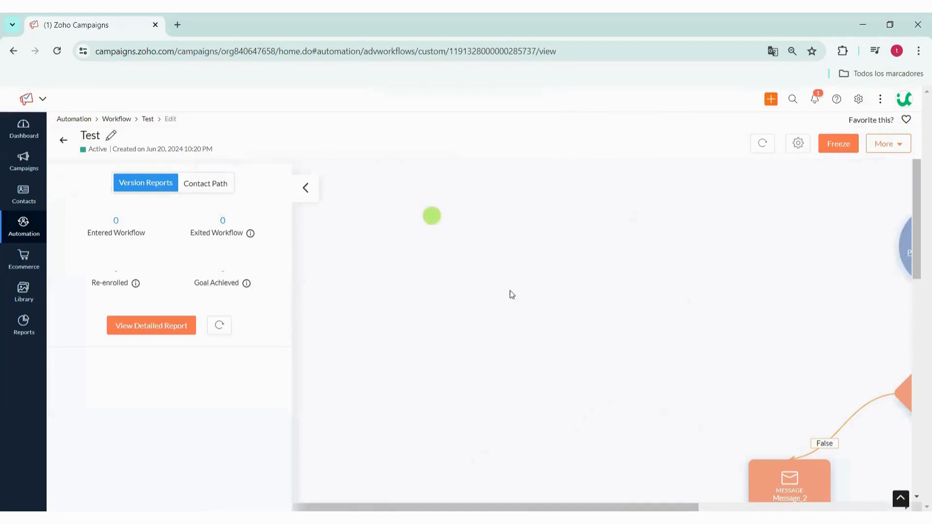
left_click(568, 501)
mouse_move(663, 240)
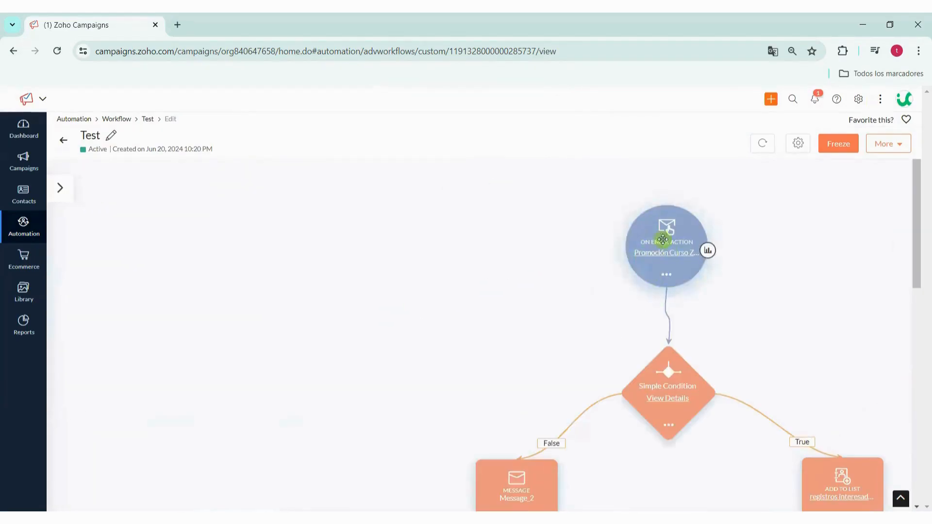
left_click(67, 188)
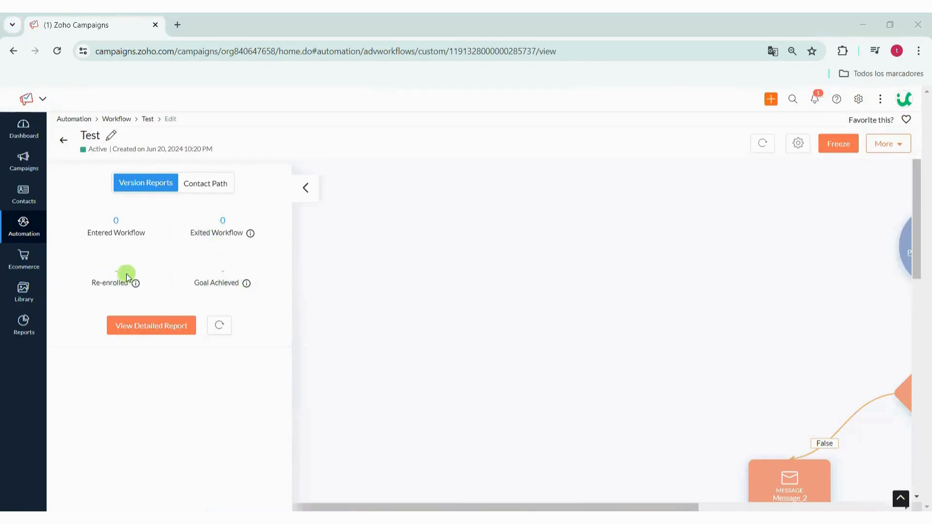
left_click(200, 187)
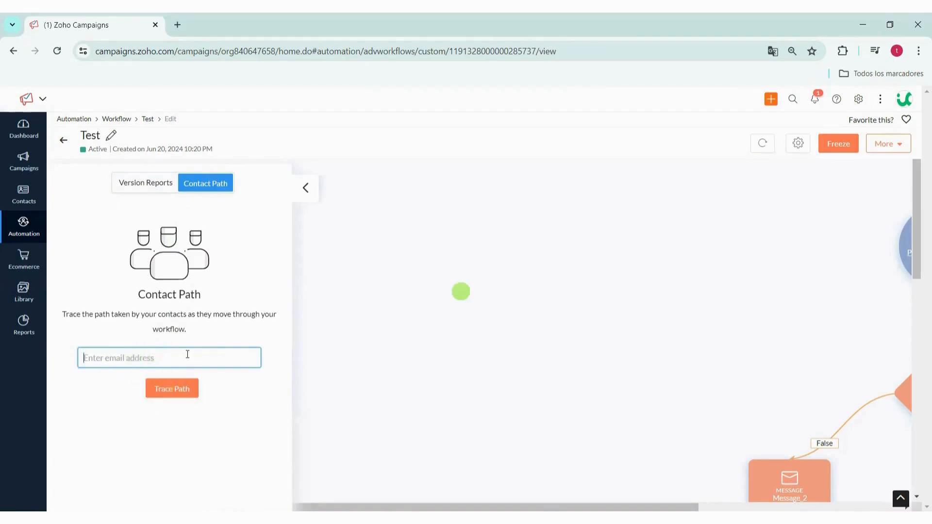
left_click(132, 364)
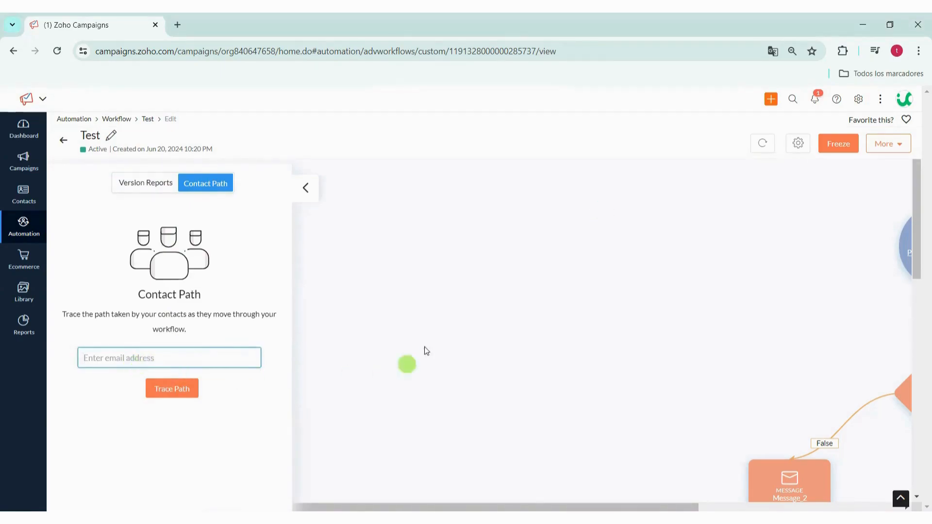
- Open the On Email Action trigger's report, examine its total and completed contacts, and return to the workflow
scroll(532, 304, "down", 10)
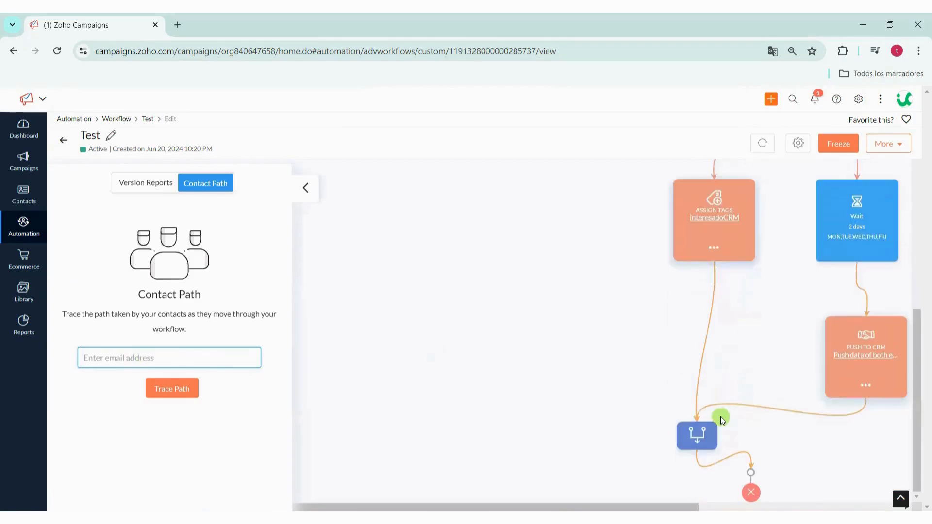
left_click_drag(559, 507, 762, 508)
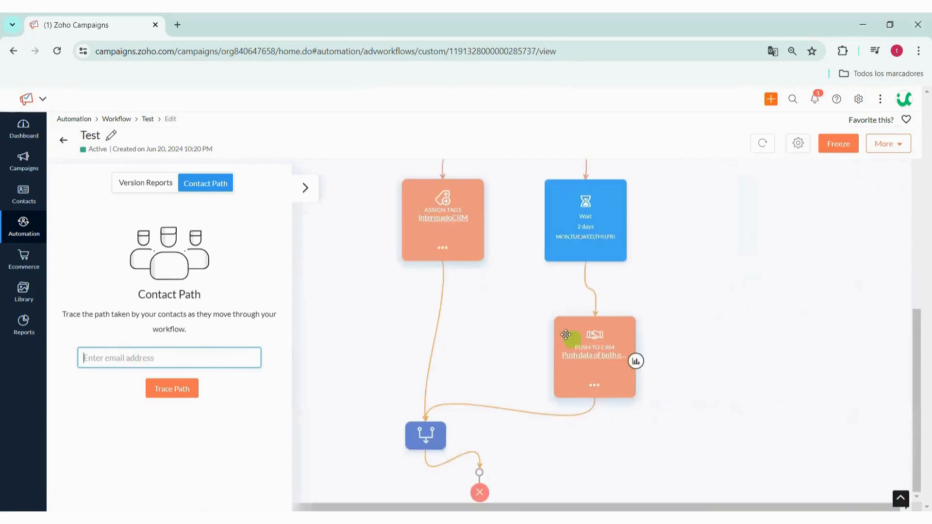
scroll(520, 291, "up", 10)
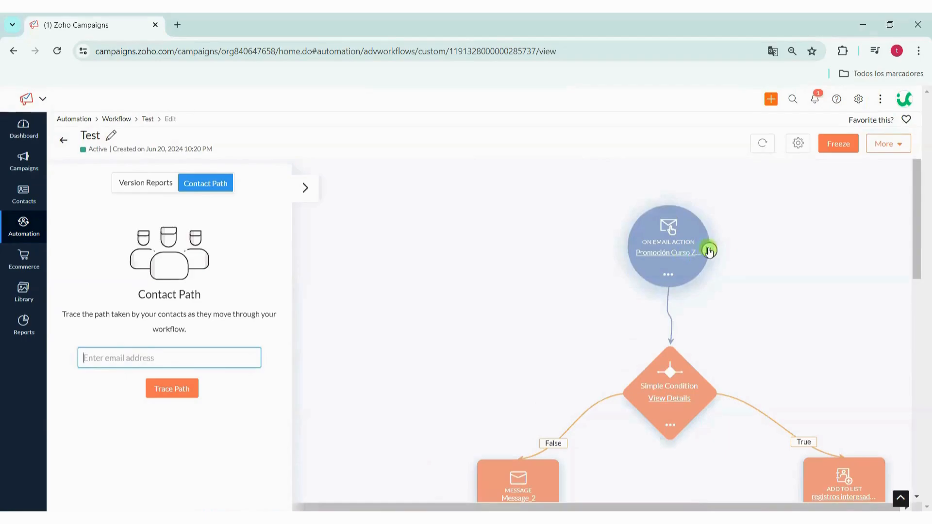
left_click(710, 251)
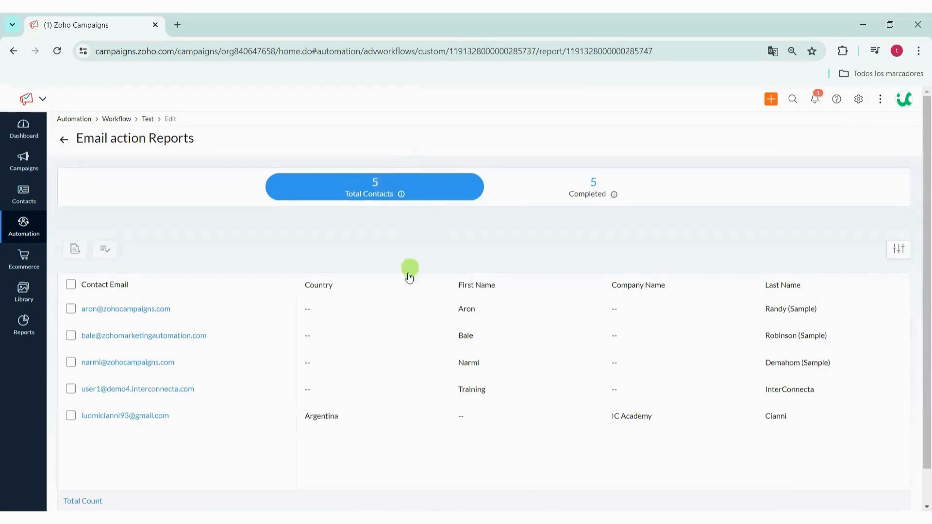
scroll(486, 306, "down", 1)
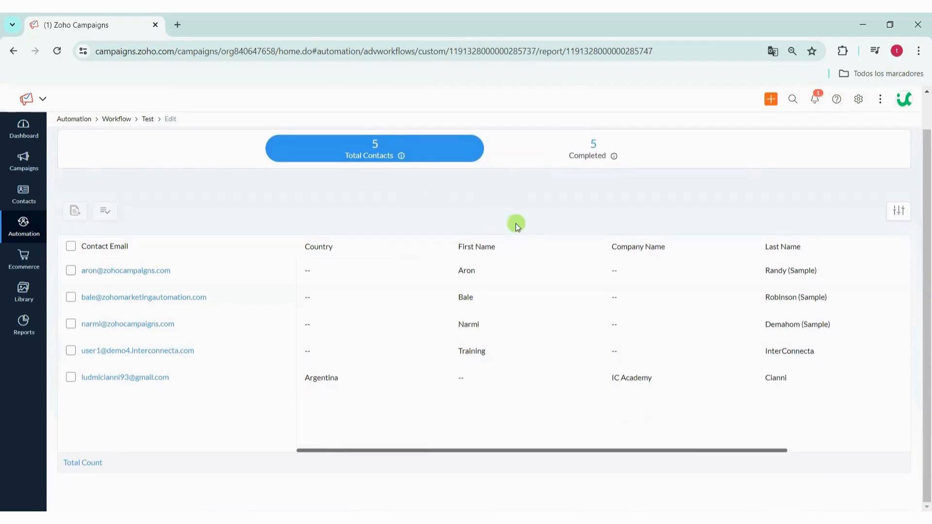
scroll(535, 213, "up", 1)
left_click(601, 185)
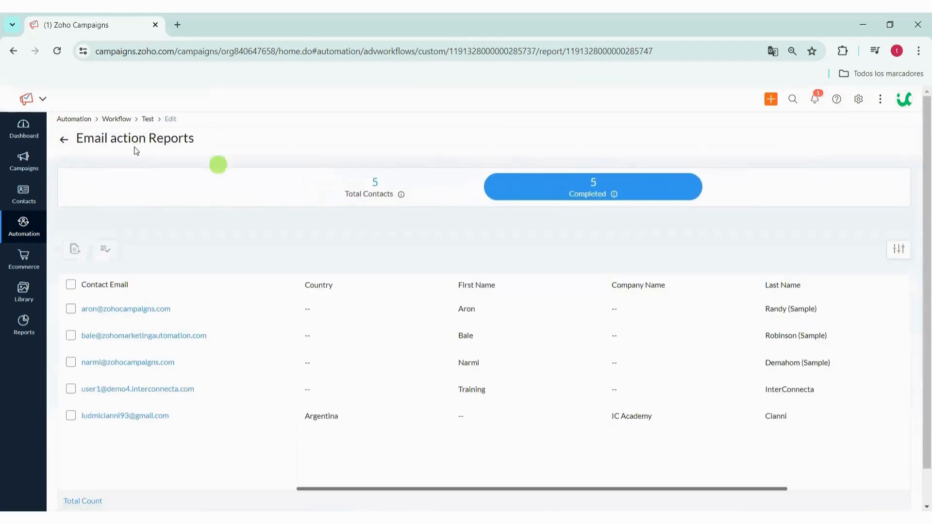
left_click(63, 140)
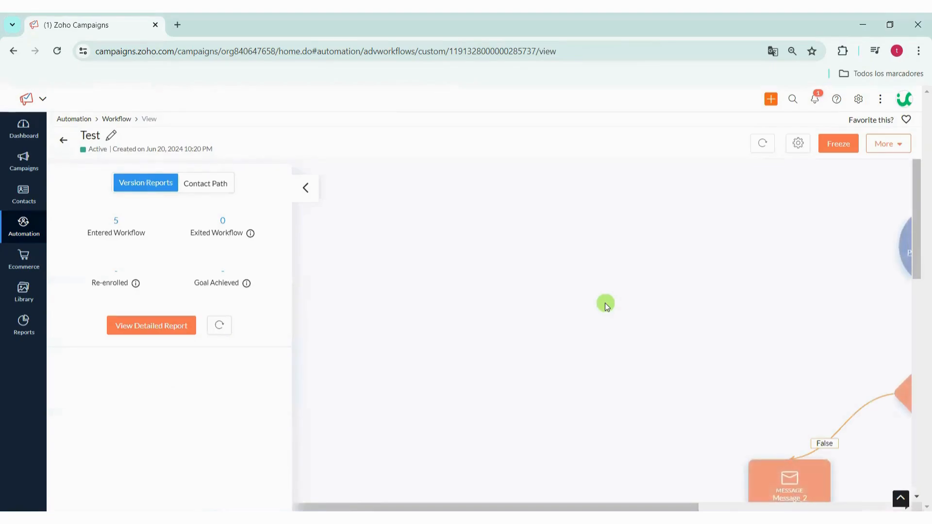
- Open the workflow's detailed report and examine the summary, workflow view and contact-based reports
left_click(173, 326)
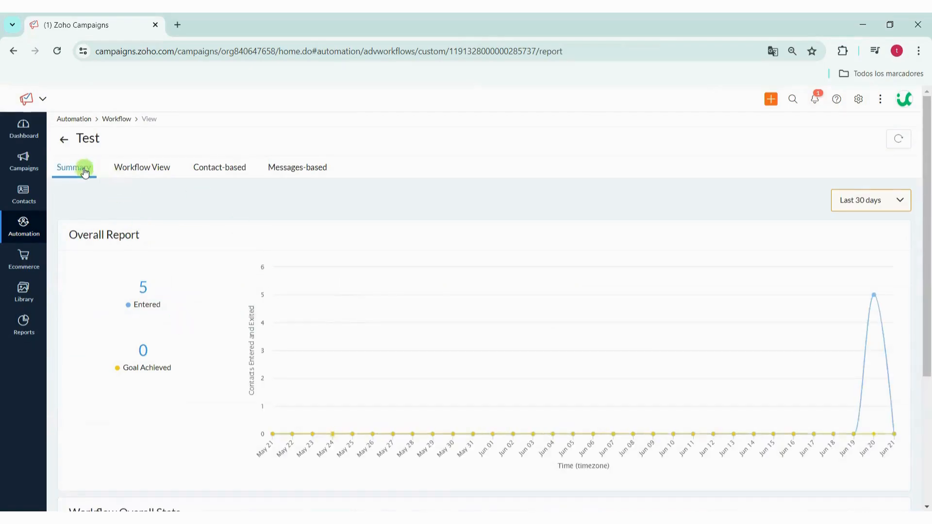
left_click(134, 170)
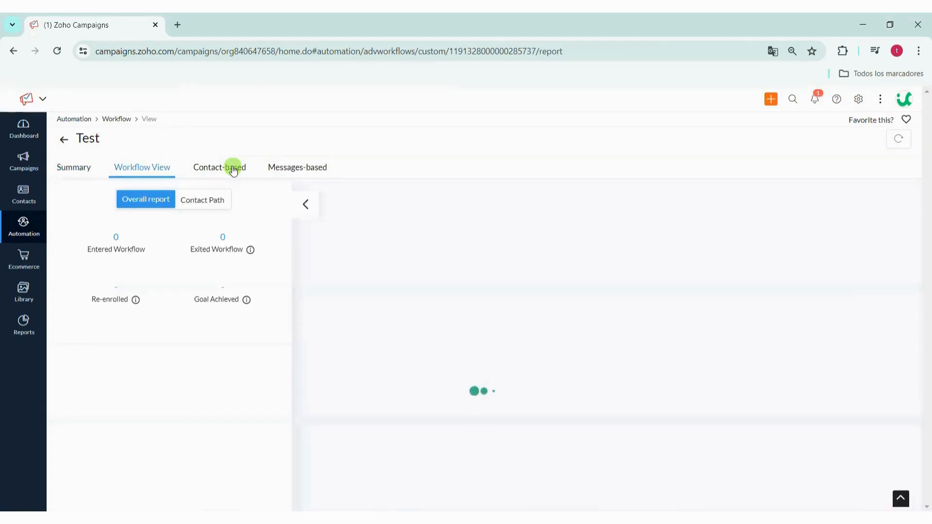
left_click(233, 170)
left_click(127, 168)
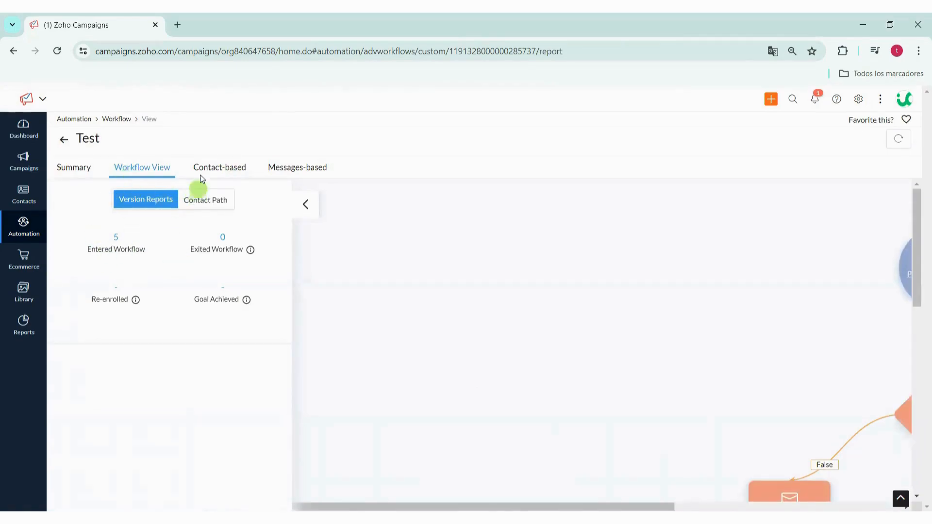
left_click(221, 163)
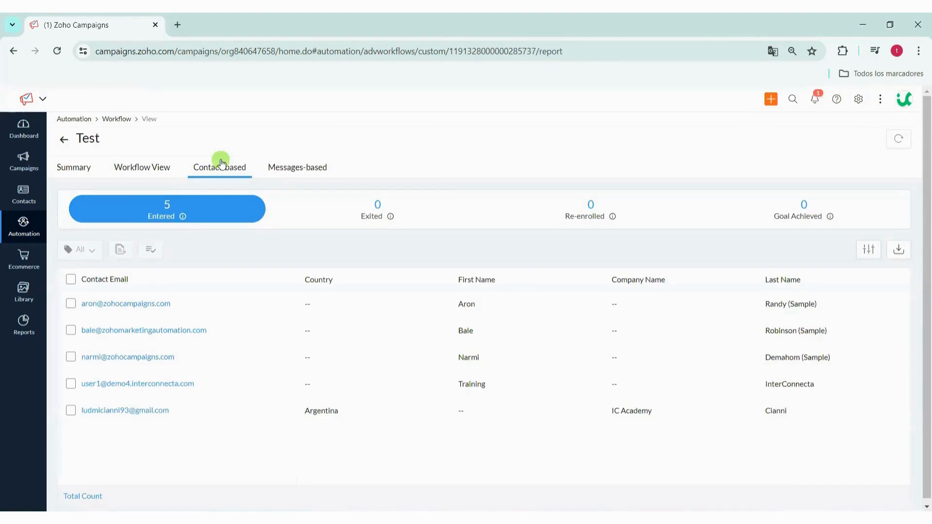
- Examine the messages-based report from overall figures to the message-specific section, and return to the workflow diagram
left_click(293, 165)
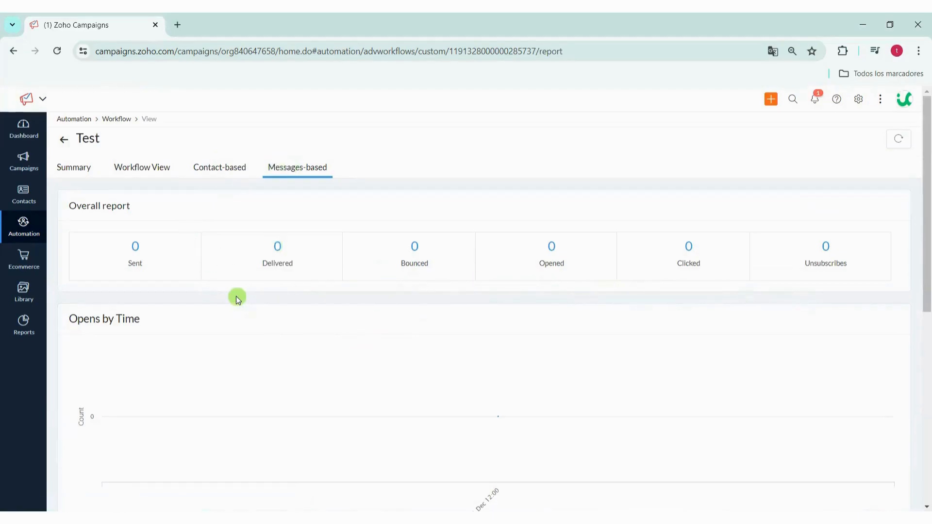
scroll(245, 315, "down", 8)
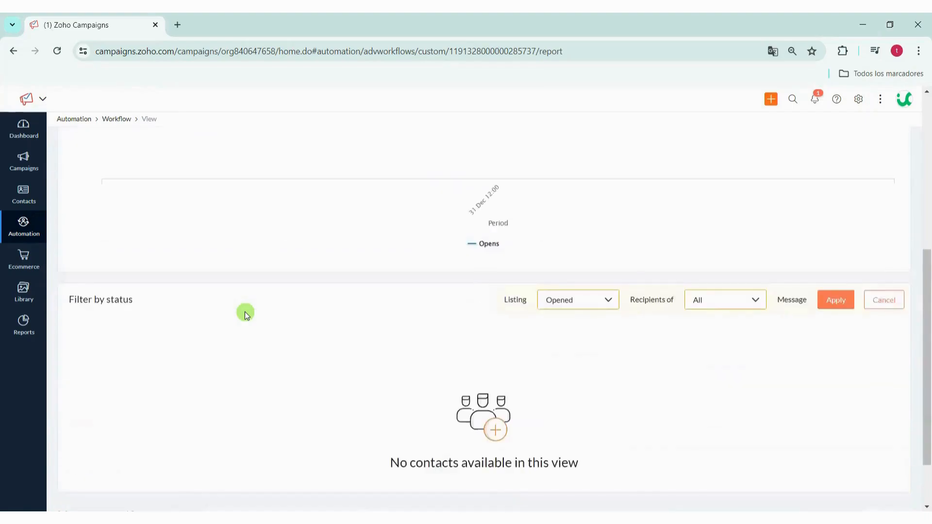
scroll(245, 315, "up", 8)
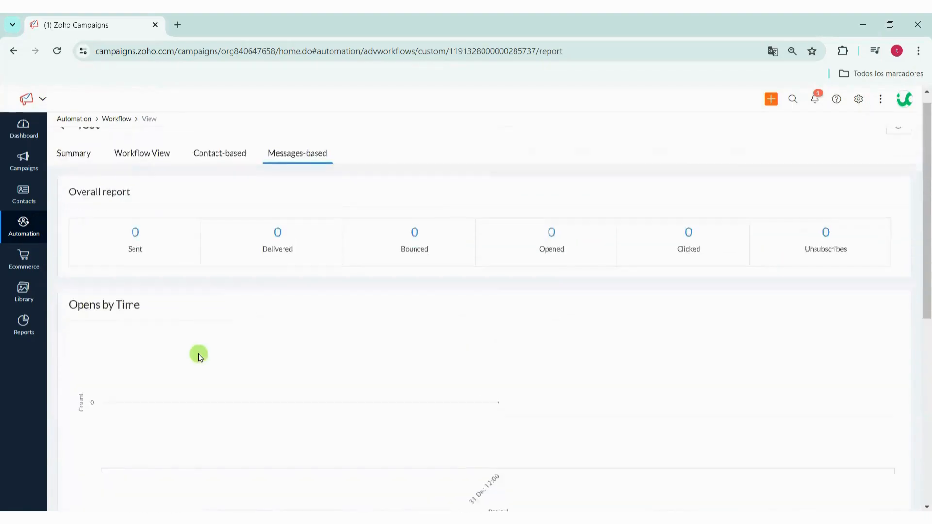
scroll(197, 354, "down", 8)
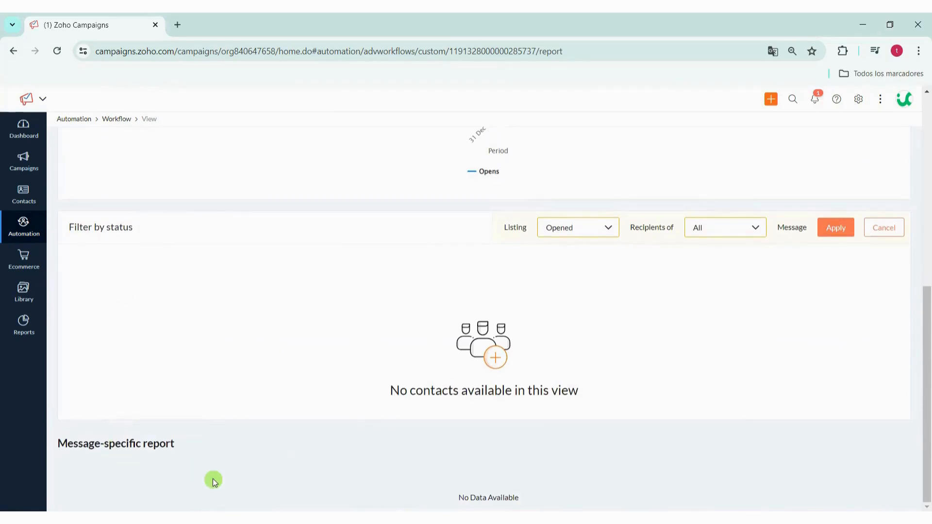
scroll(214, 481, "up", 8)
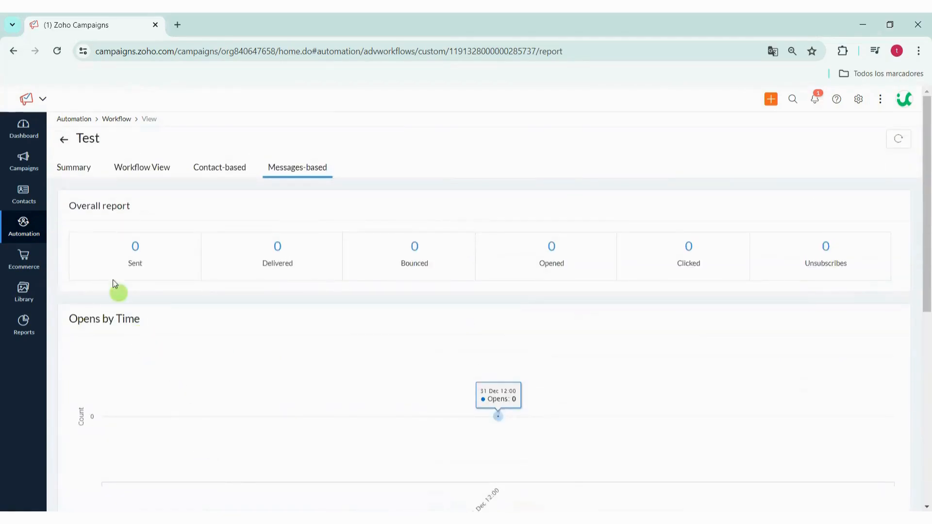
left_click(63, 143)
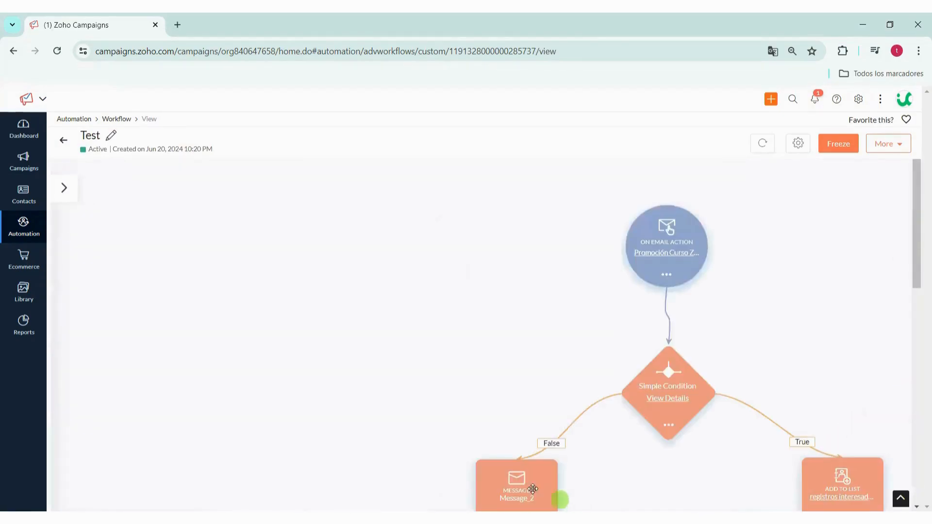
scroll(391, 345, "down", 8)
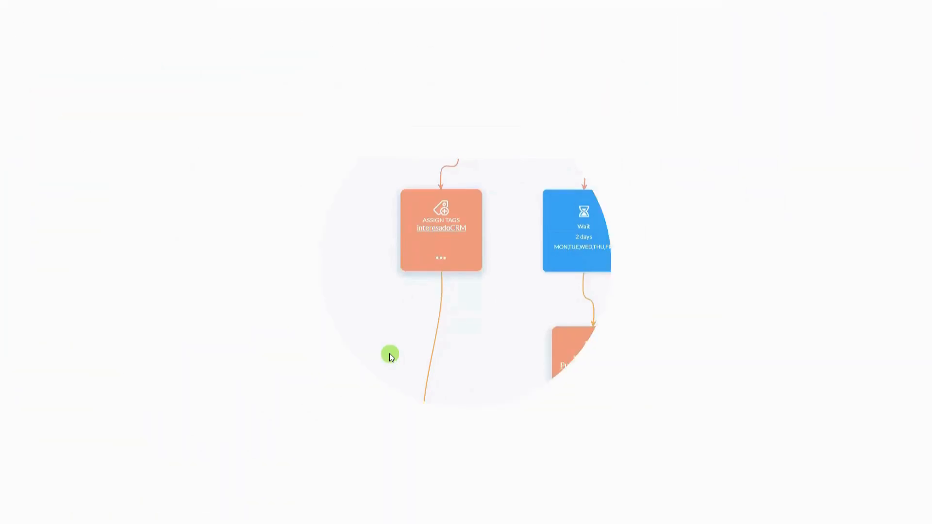